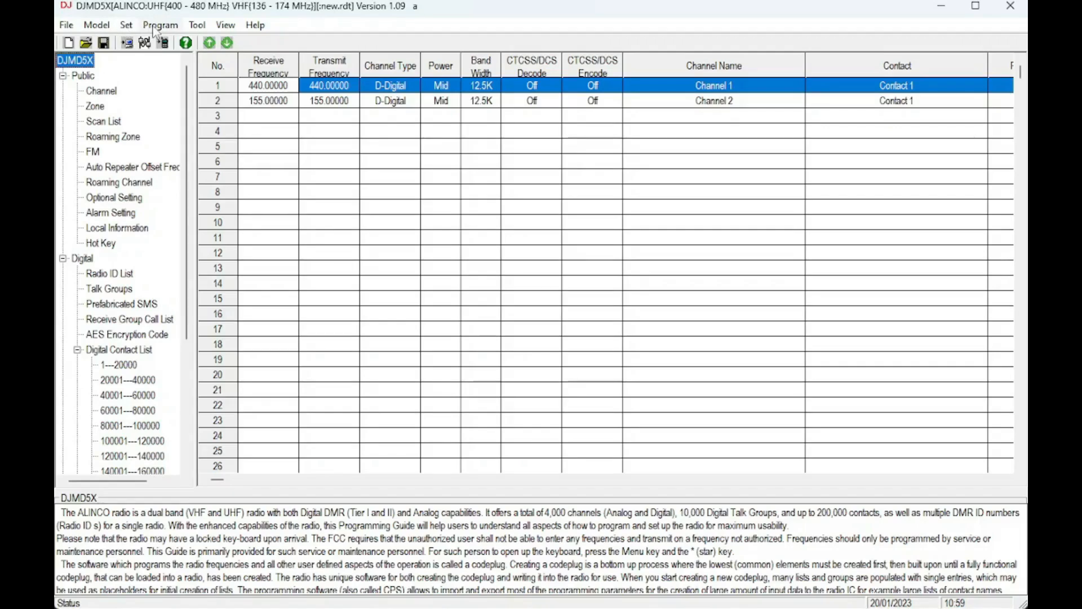
- Try reading channels and the Digital Contact List from the radio, then dismiss the read-failed message
click(158, 25)
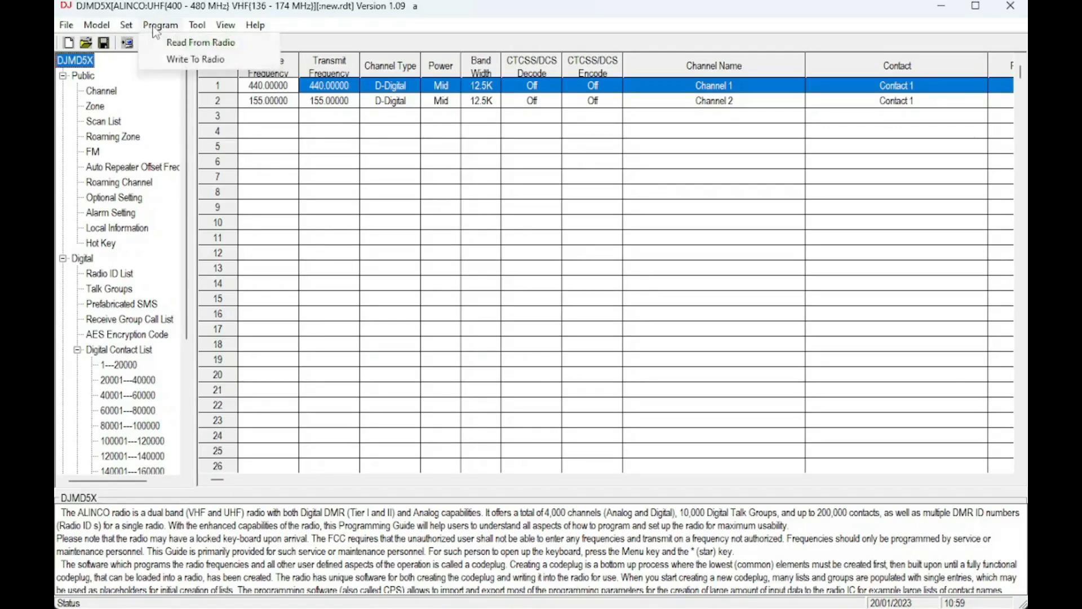
click(201, 42)
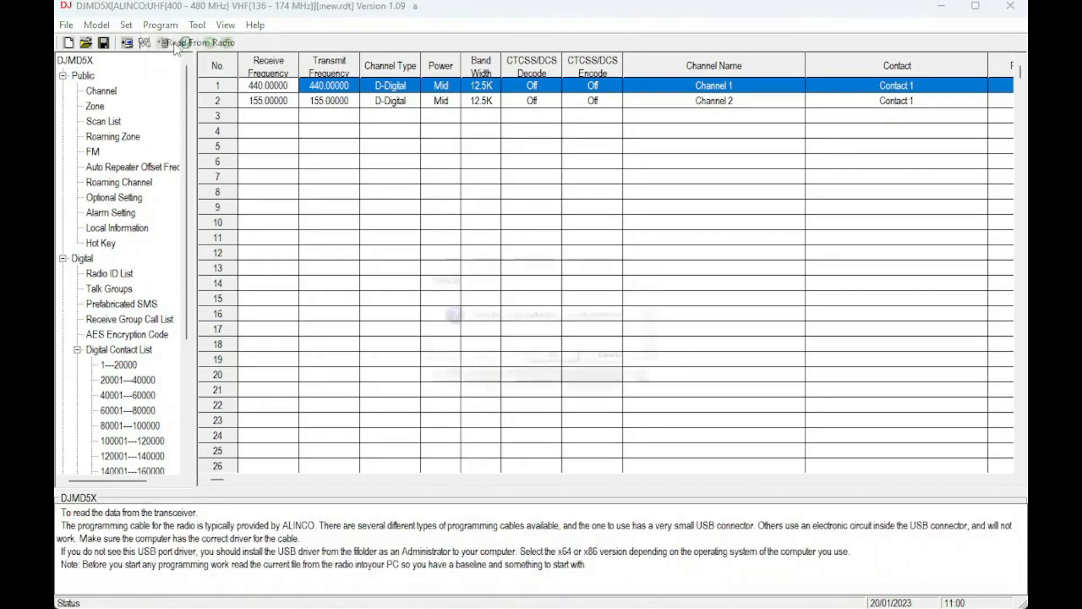
click(558, 364)
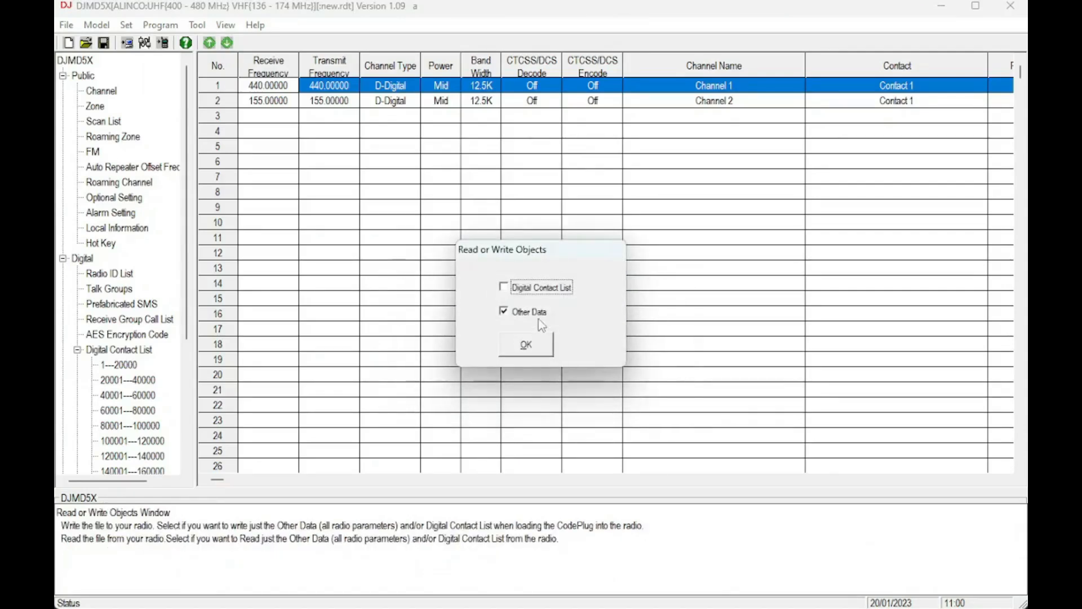
click(535, 290)
click(528, 345)
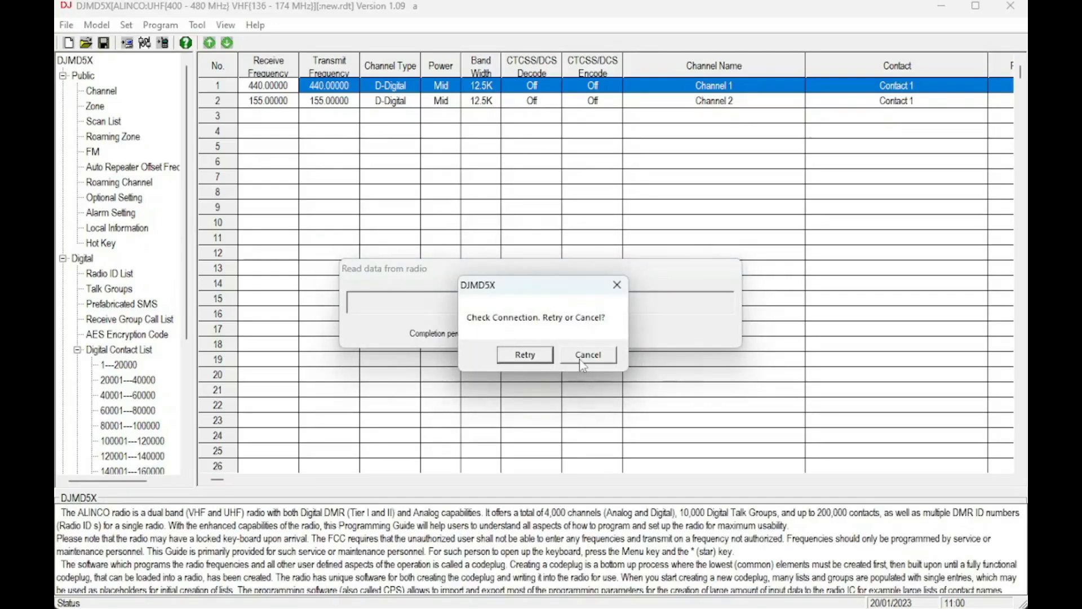
click(583, 364)
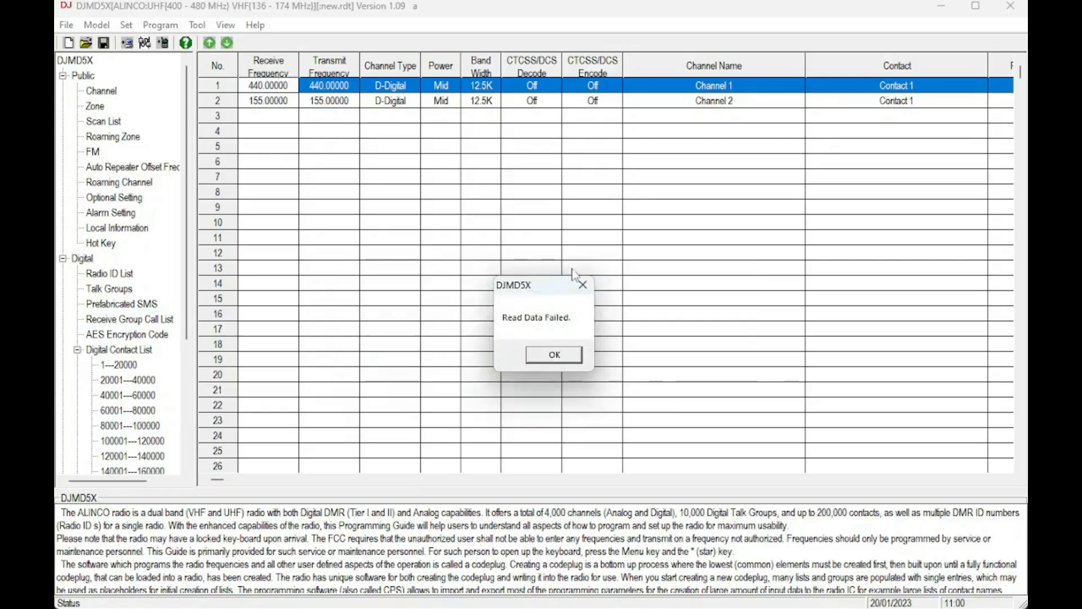
click(551, 355)
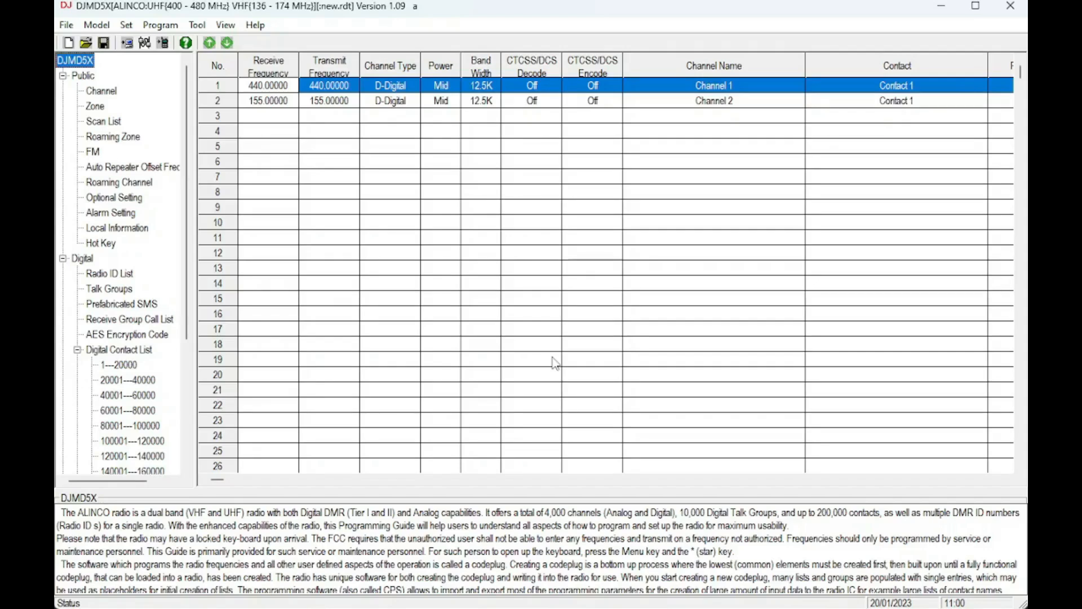
- Find the radio's serial port under Ports in Windows Device Manager
key(super+x)
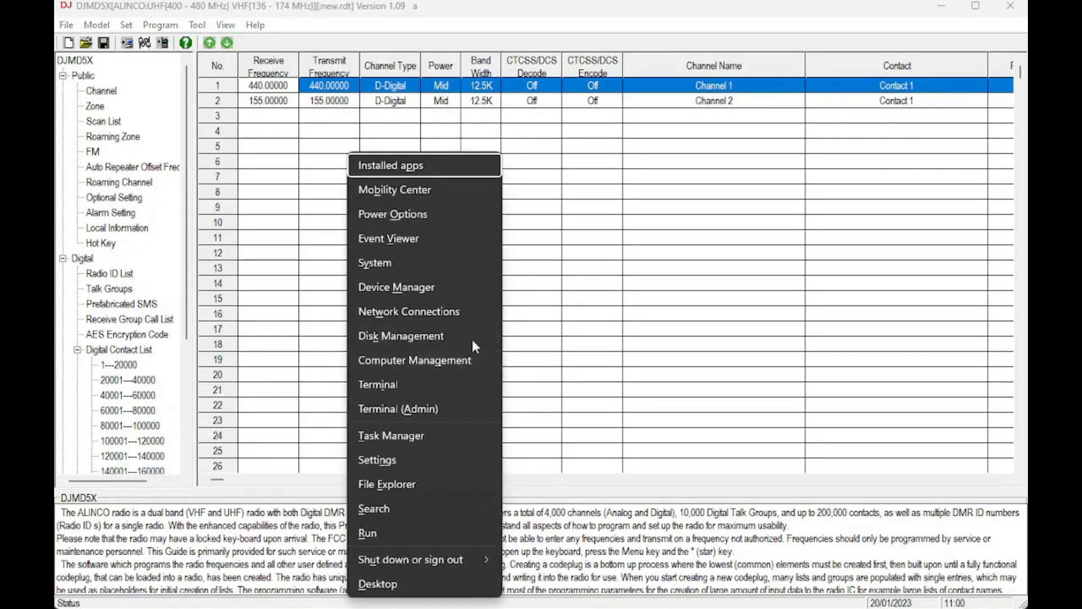
click(444, 291)
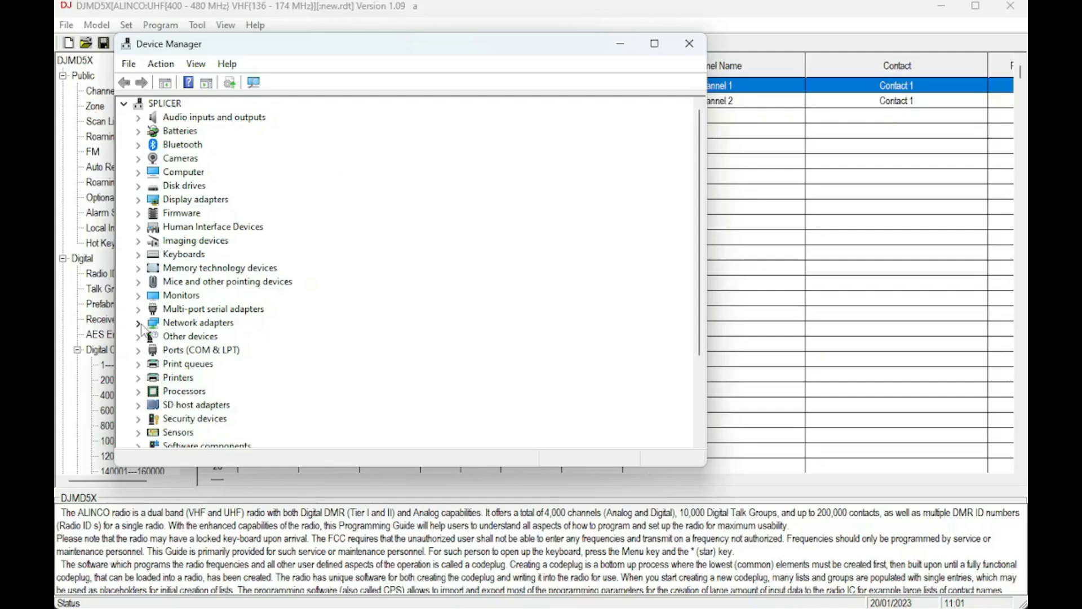
click(141, 350)
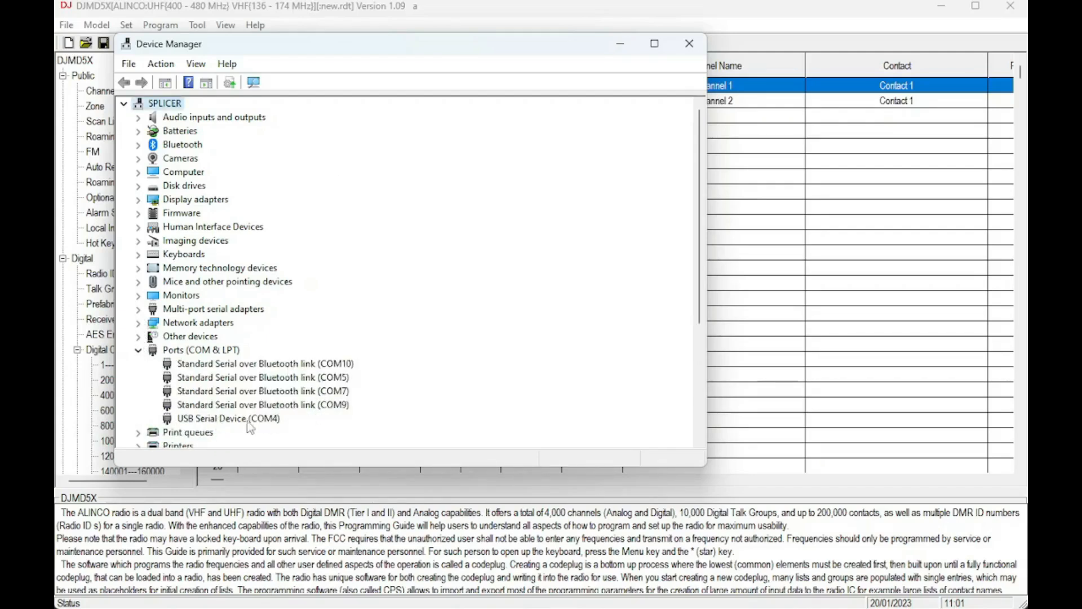
click(689, 51)
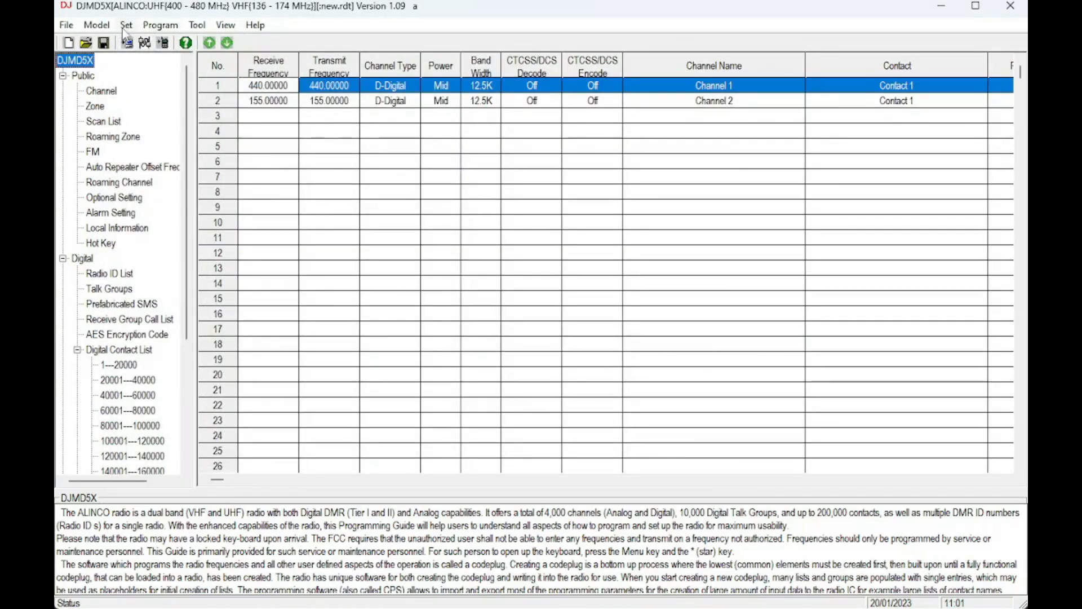
- Set the CPS communication port to COM4
click(126, 27)
click(142, 43)
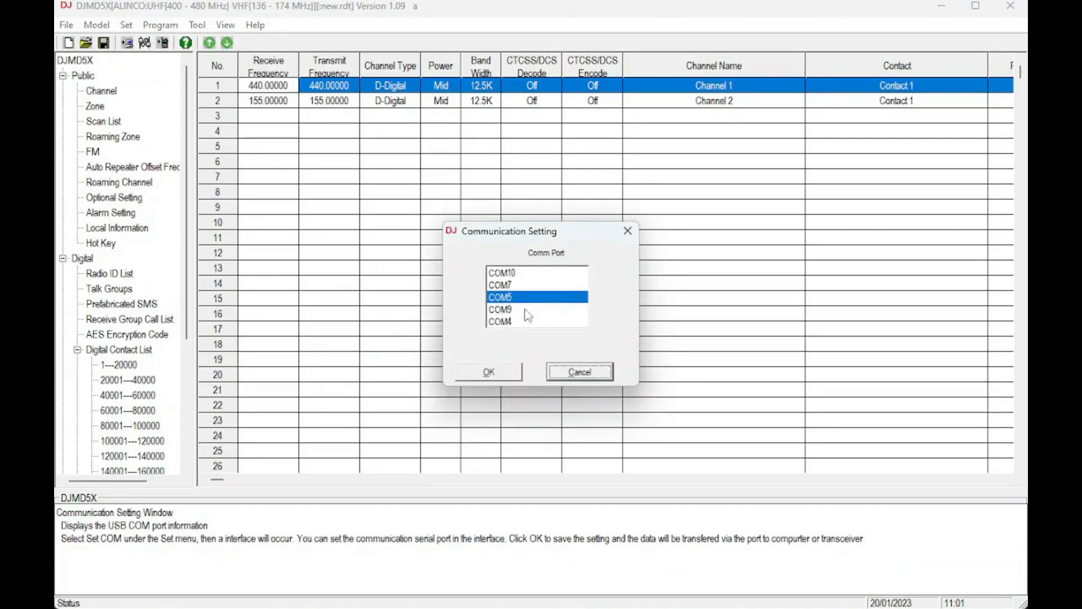
click(506, 326)
click(506, 372)
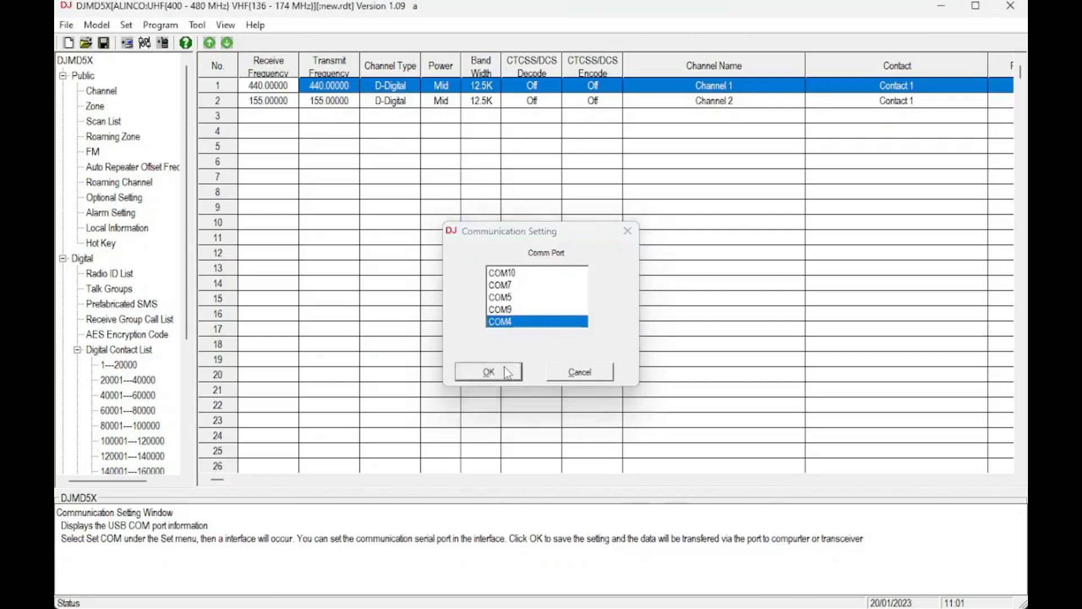
- Read the codeplug from the radio again, including contacts and other data
click(166, 30)
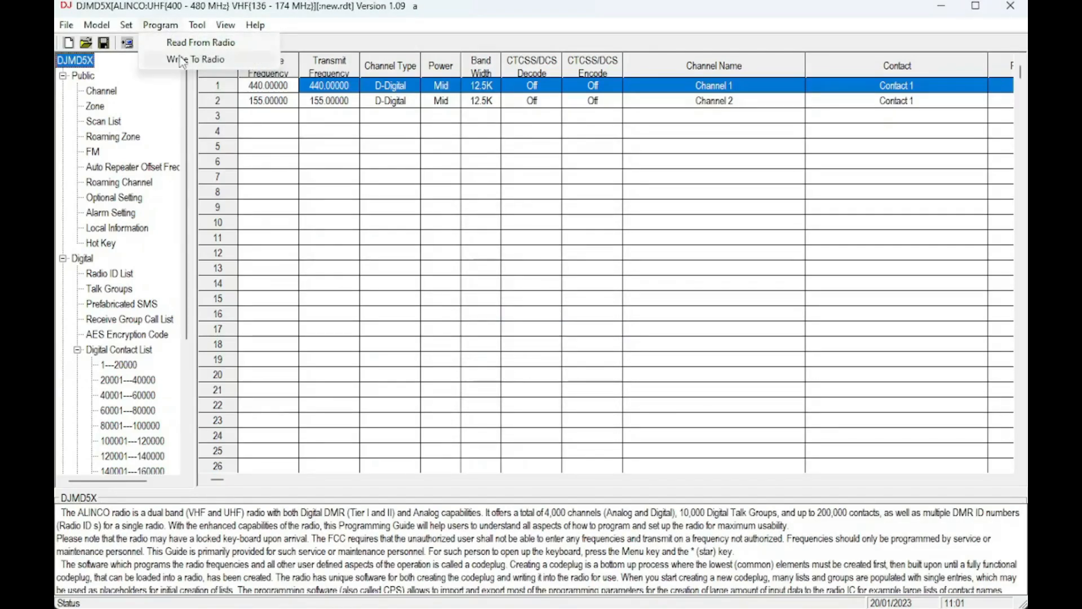
click(189, 44)
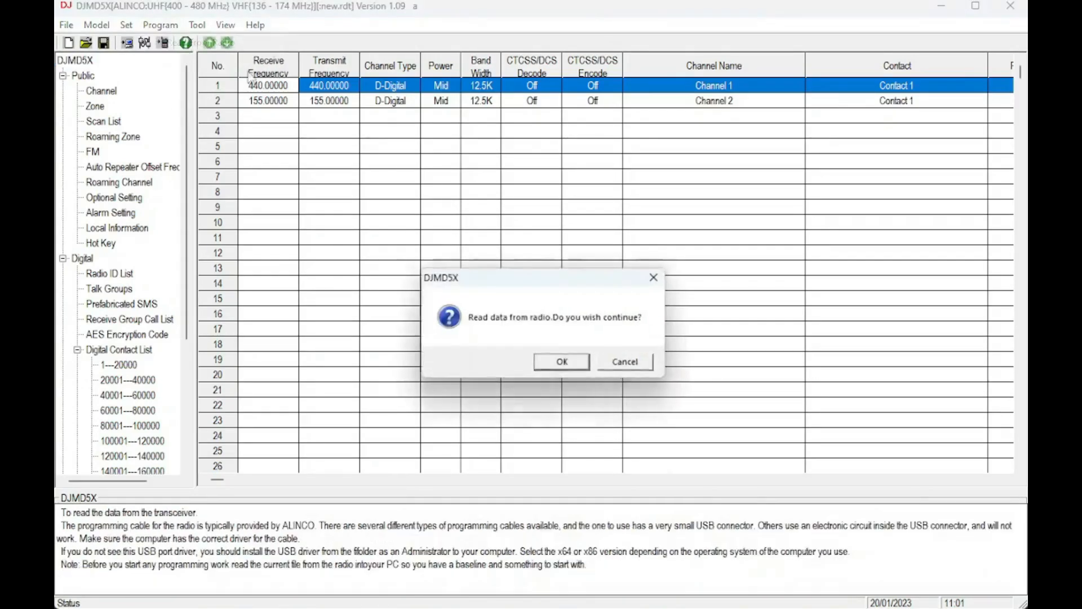
click(558, 363)
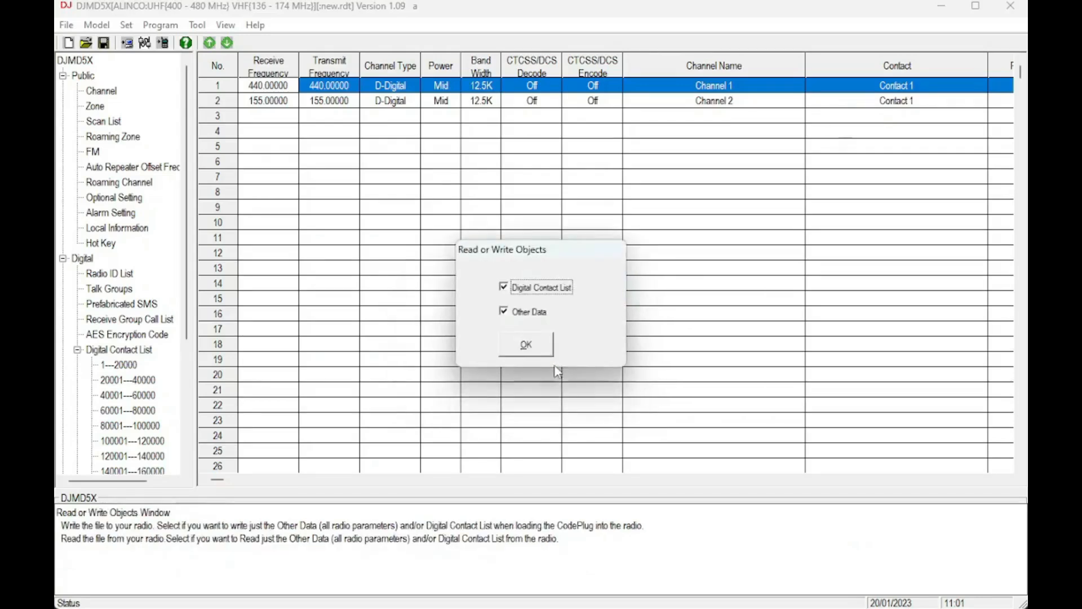
click(525, 344)
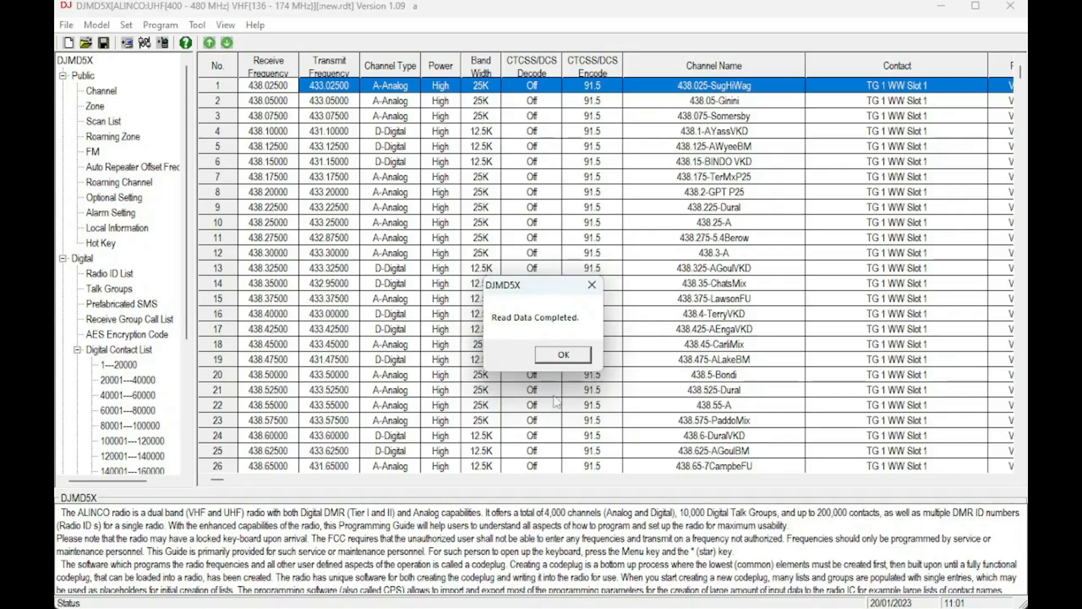
- Save the read codeplug to the Desktop as radio_Dump_20012023.rdt
click(563, 355)
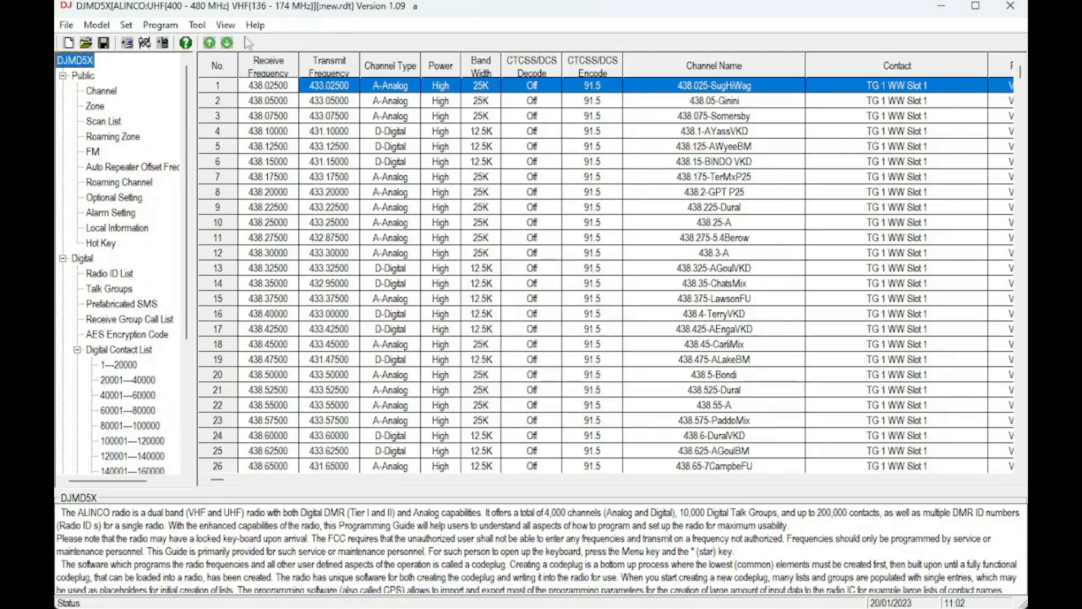
click(67, 26)
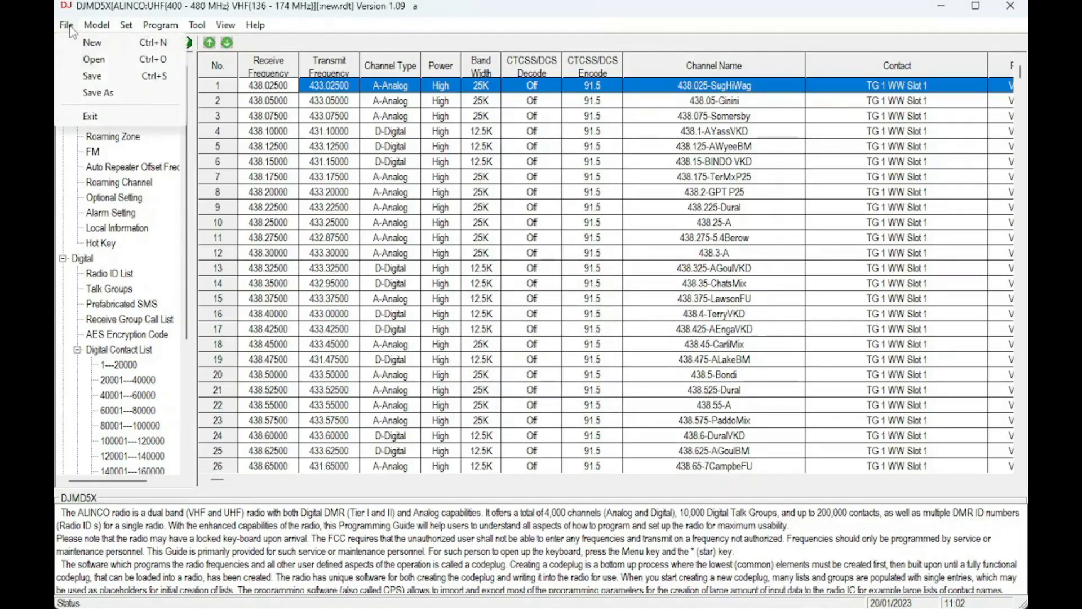
click(97, 95)
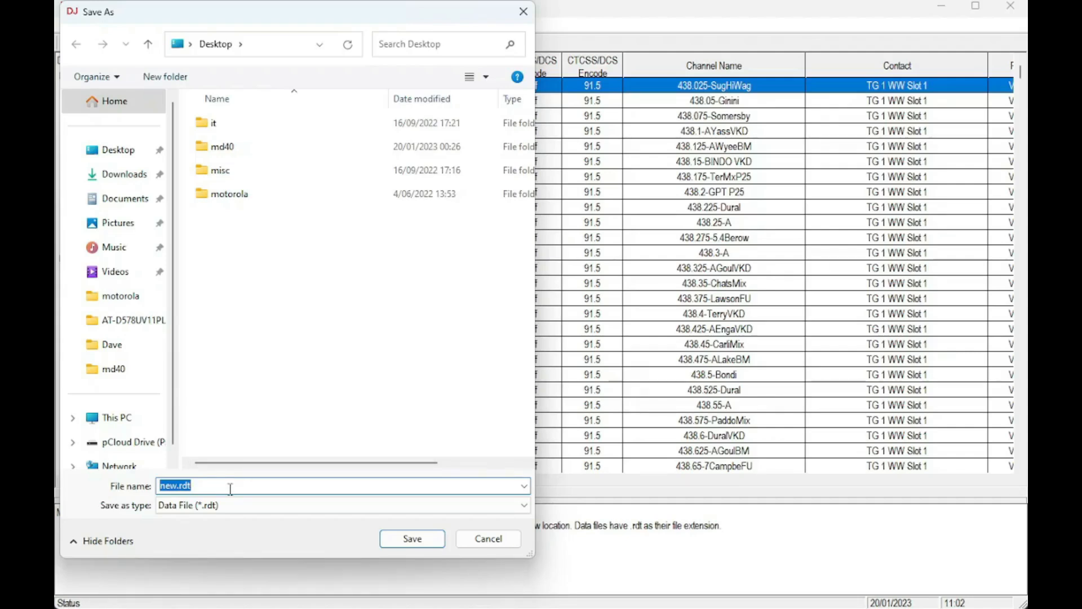
text(radio_Dum)
text(20)
click(412, 539)
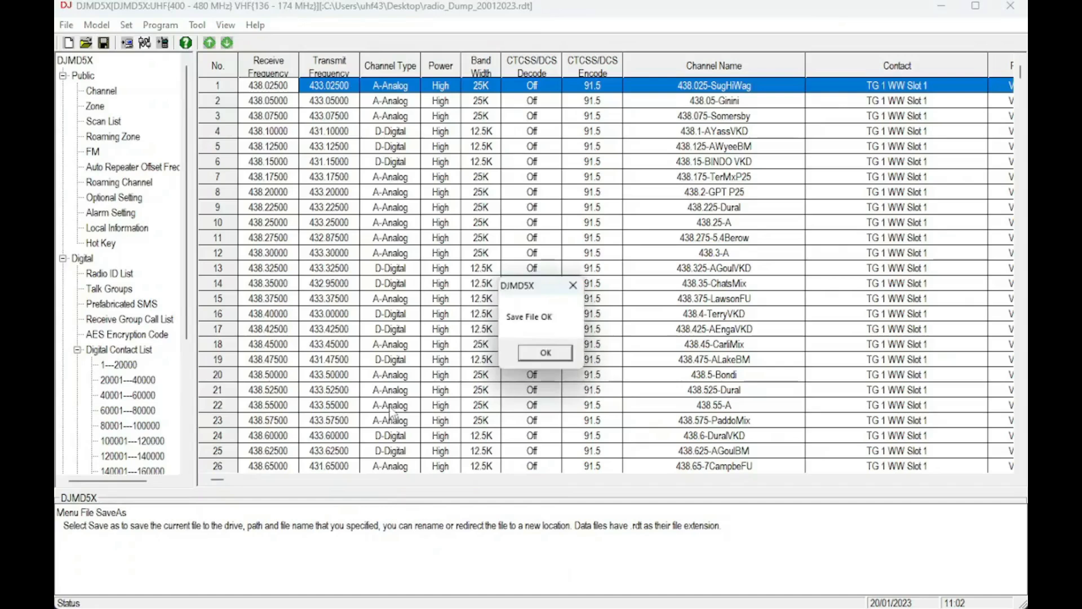
click(529, 363)
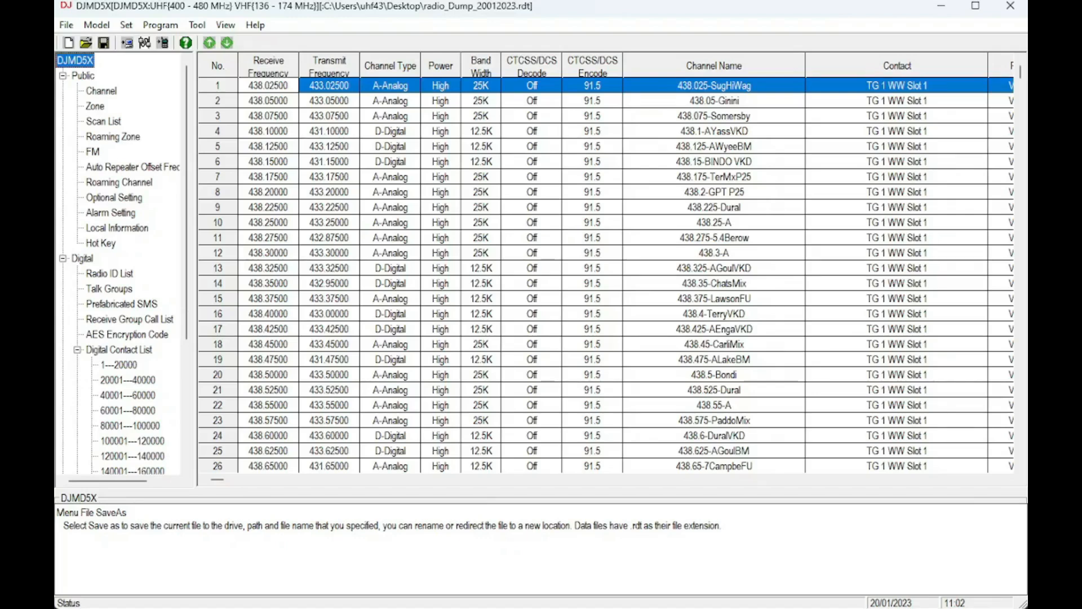
mouse_move(475, 607)
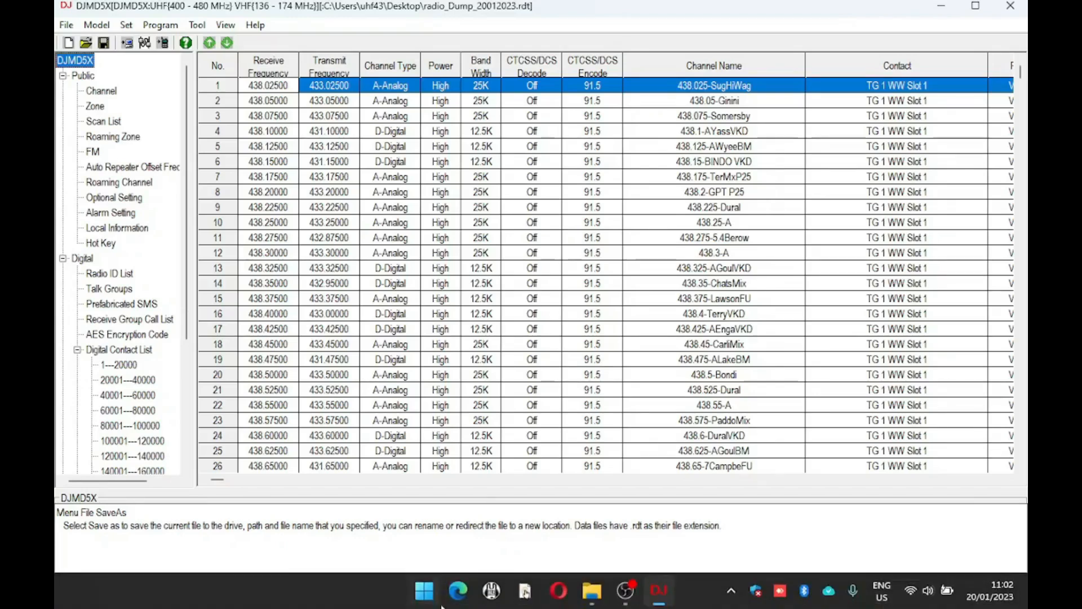
- Open Opera on the RadioID.net account dashboard showing the DMR and hotspot IDs
click(558, 592)
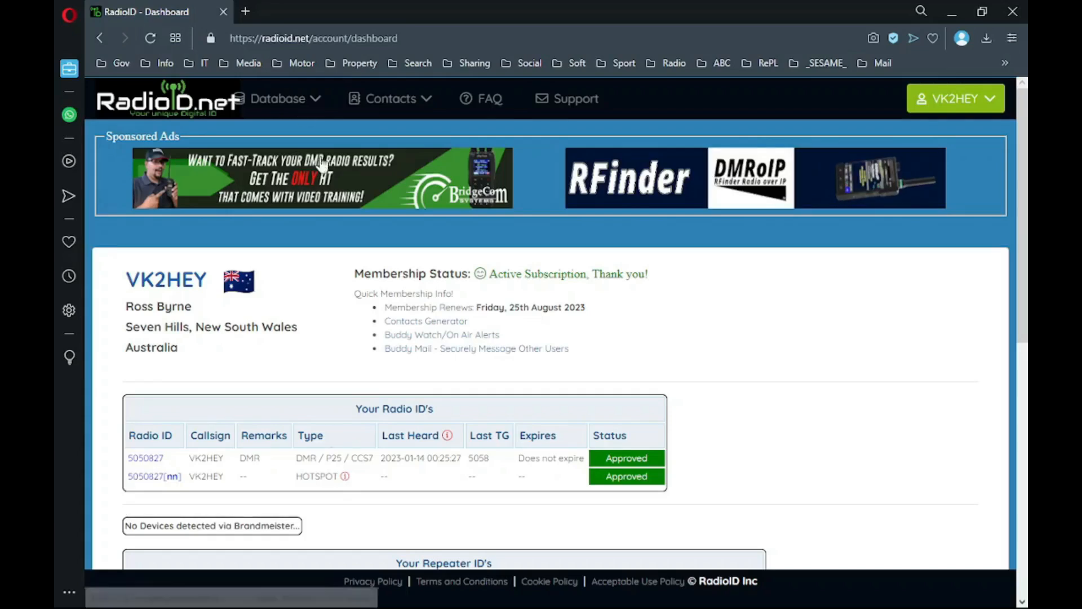
mouse_move(299, 103)
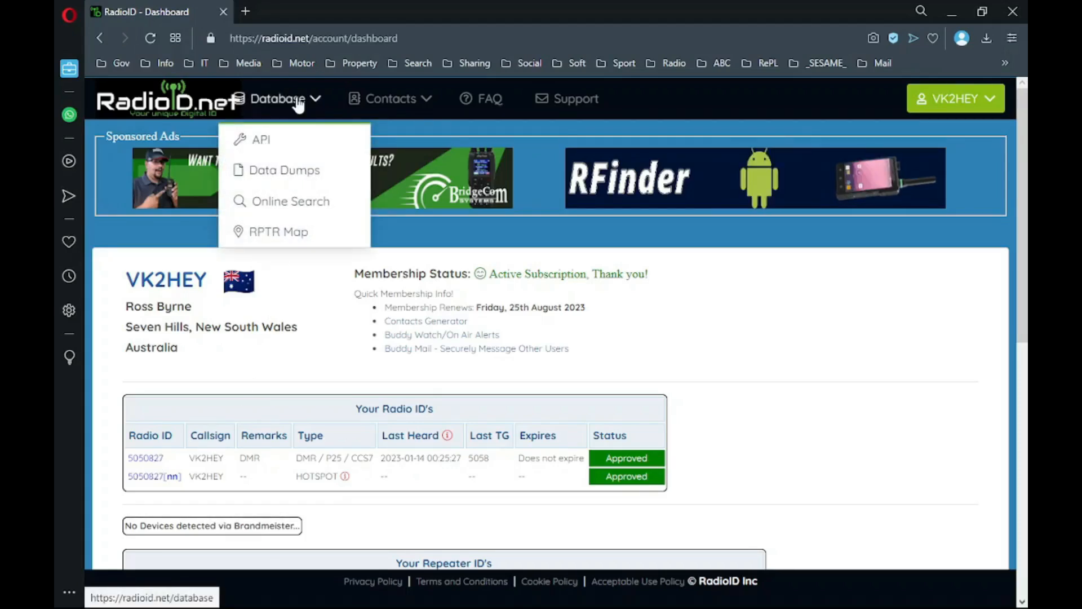
- Run a DMR user ID search for the user's own radio ID and review the matching record
click(287, 205)
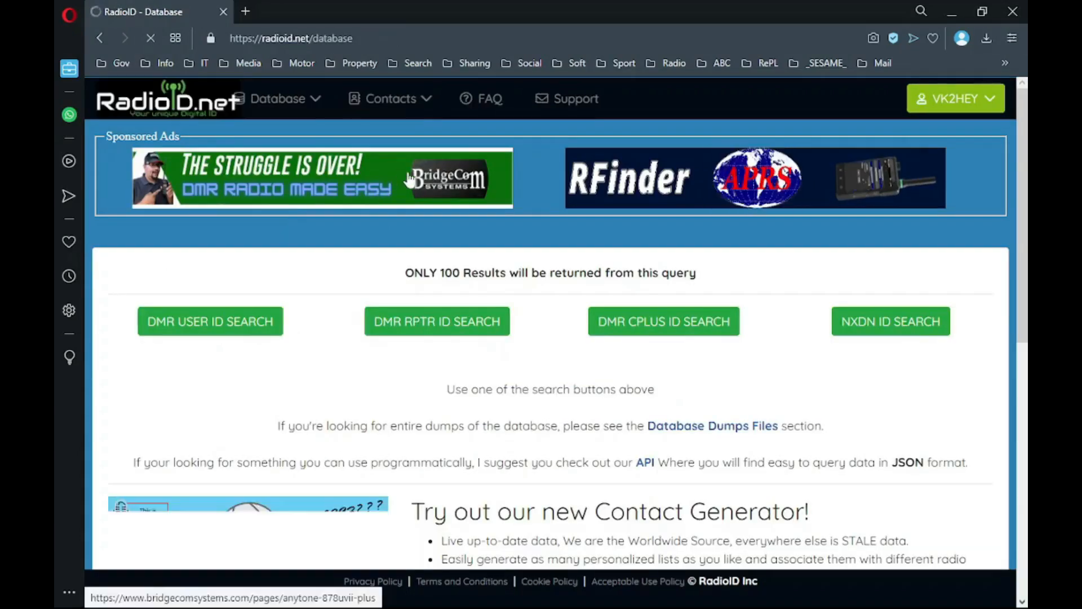
click(202, 330)
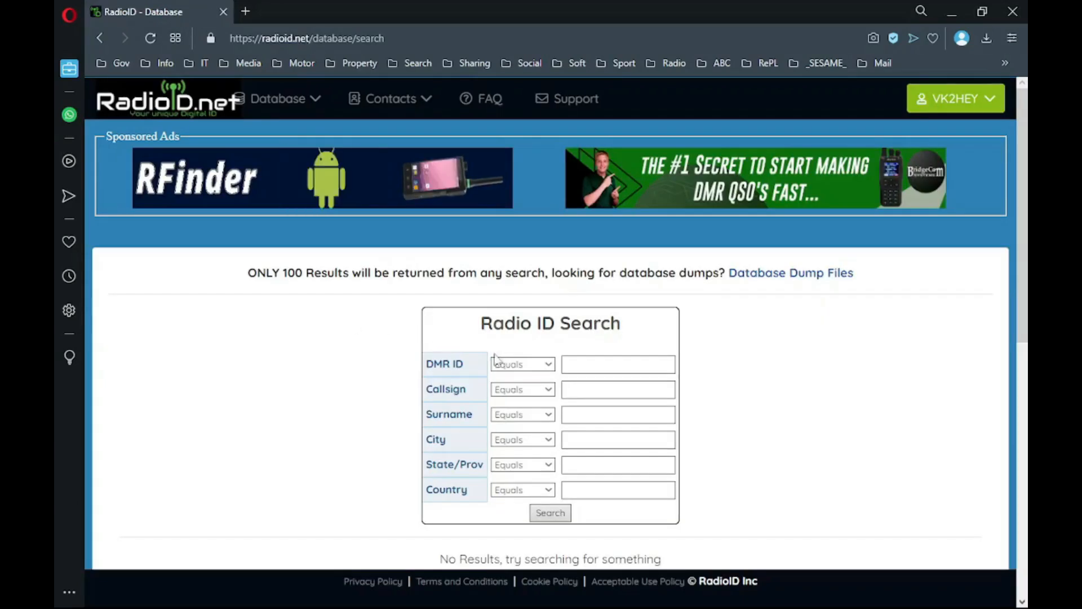
click(608, 364)
text(5050827)
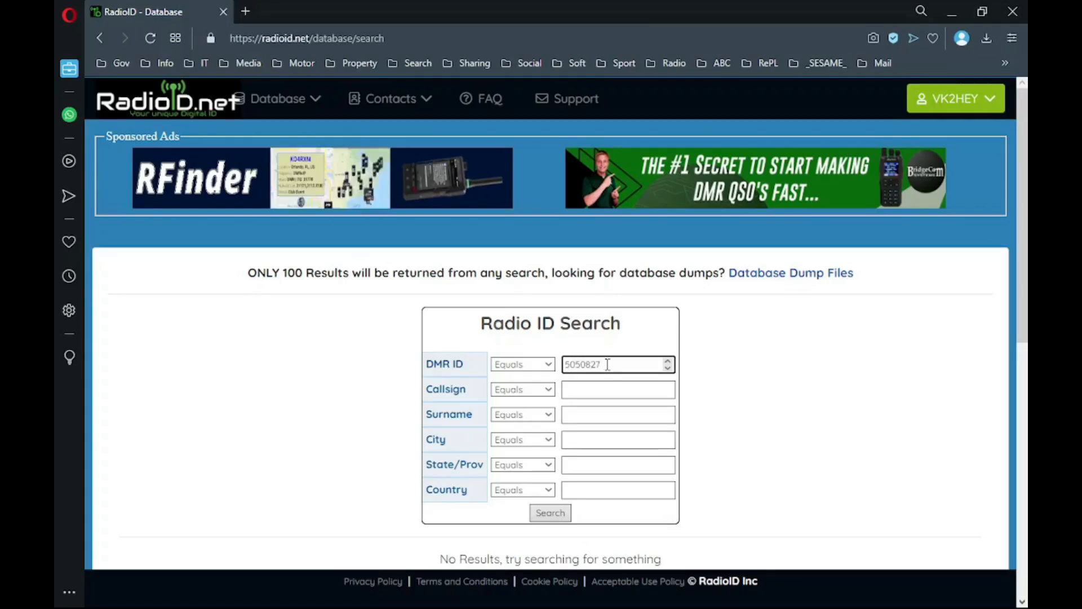
click(550, 520)
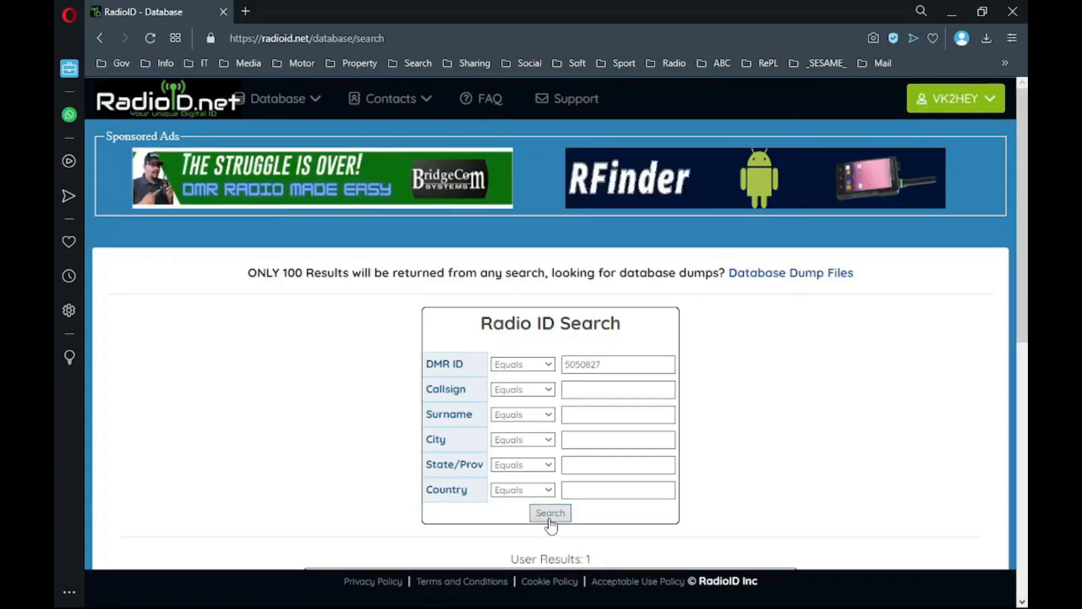
scroll(582, 496, down, 5)
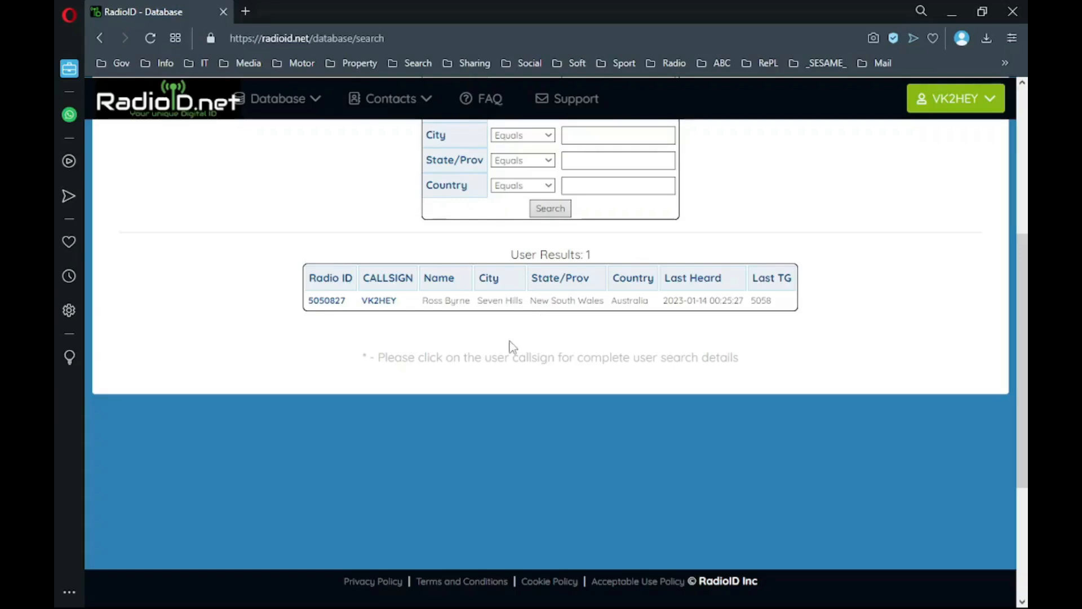
scroll(512, 346, up, 1)
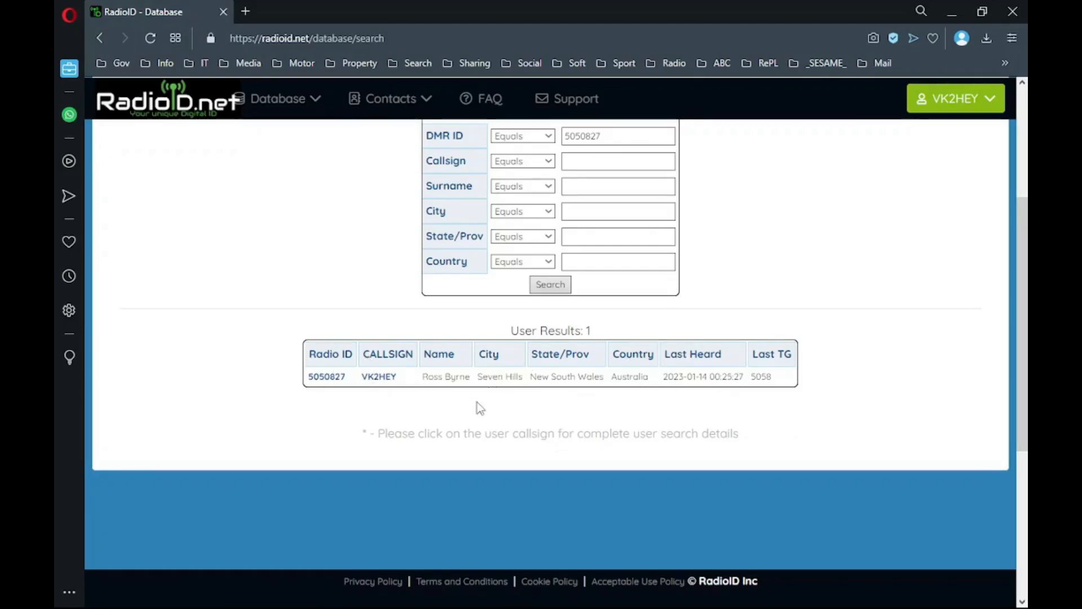
scroll(478, 406, up, 3)
mouse_move(304, 103)
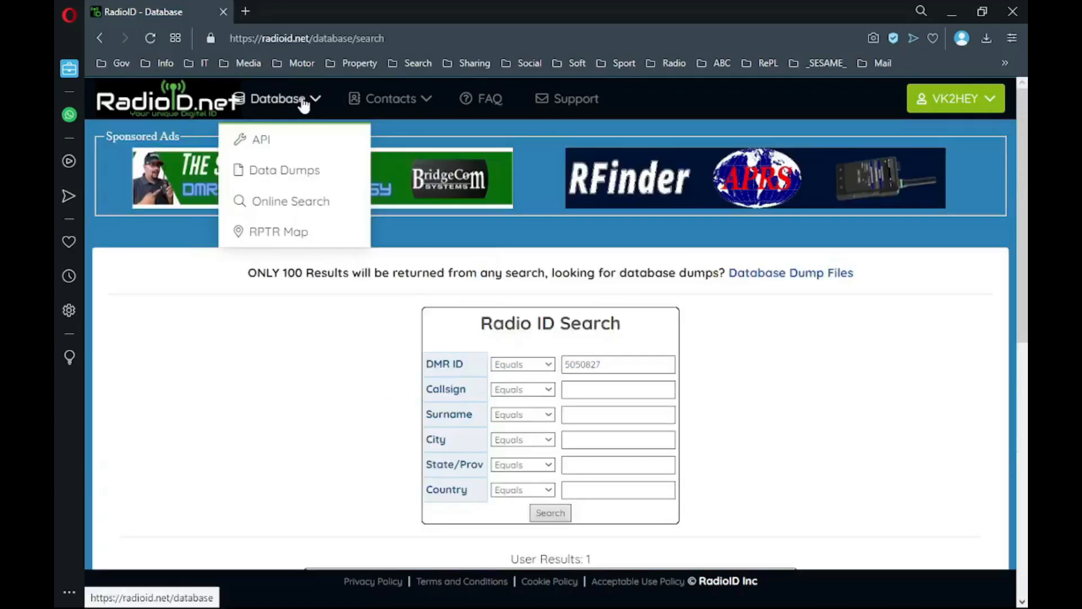
- Open the Data Dumps page and browse files like user.csv and users.json
click(302, 172)
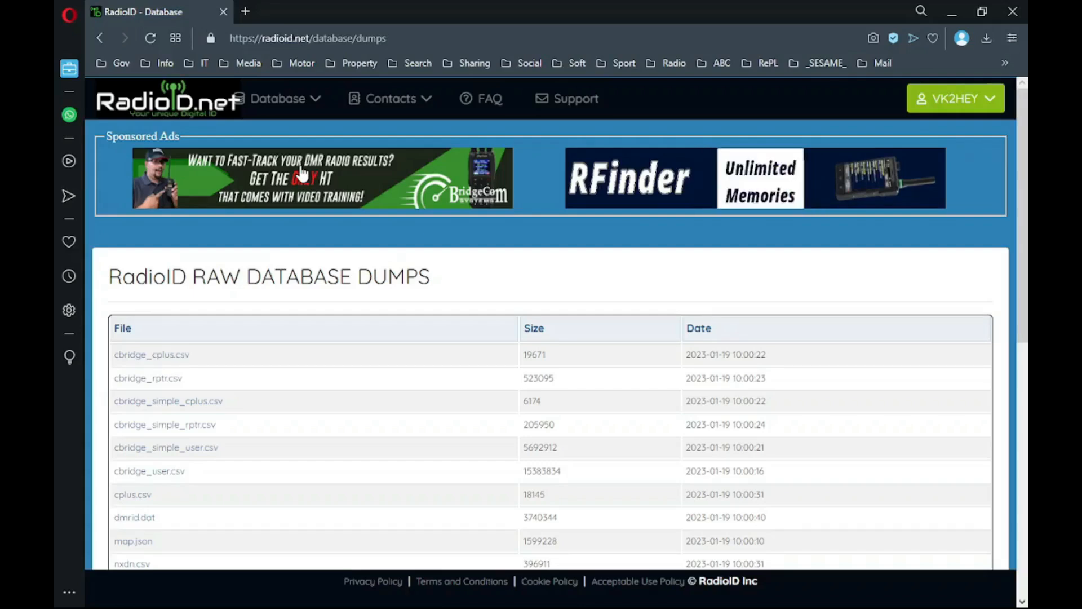
scroll(266, 272, down, 4)
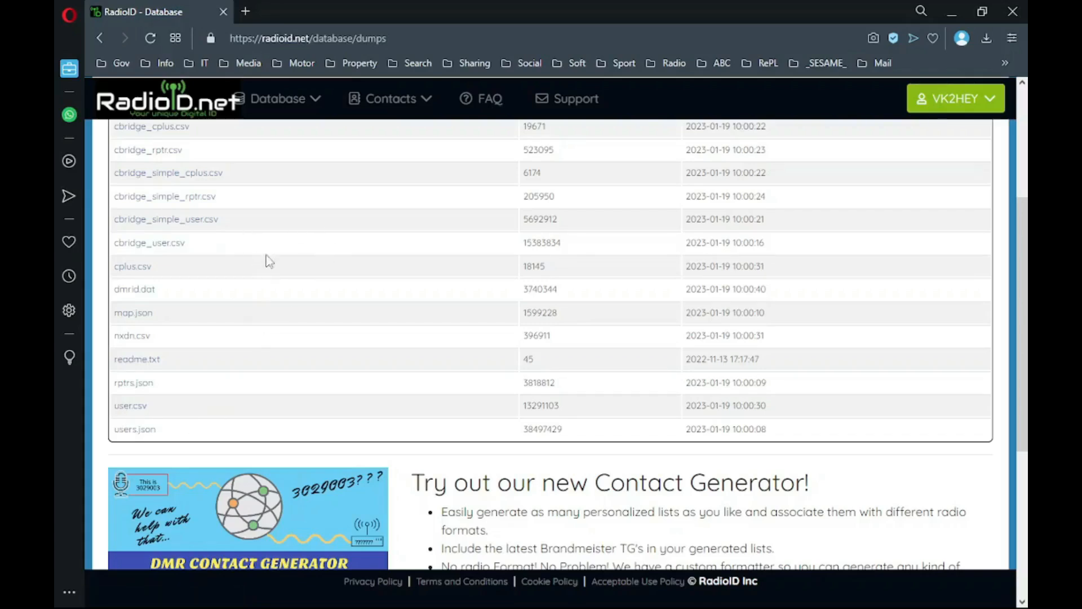
mouse_move(314, 105)
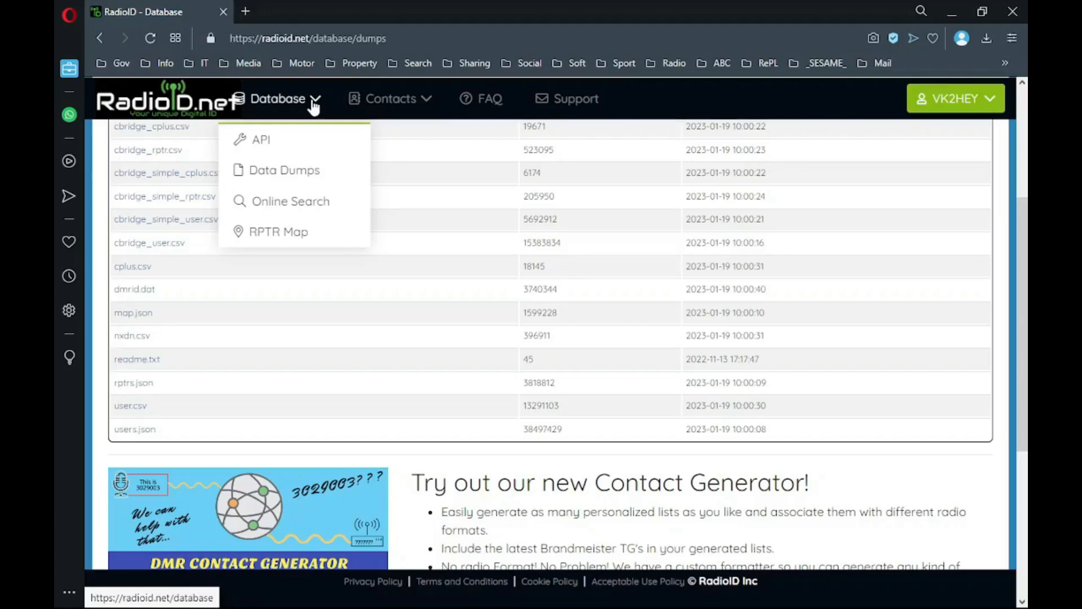
mouse_move(395, 104)
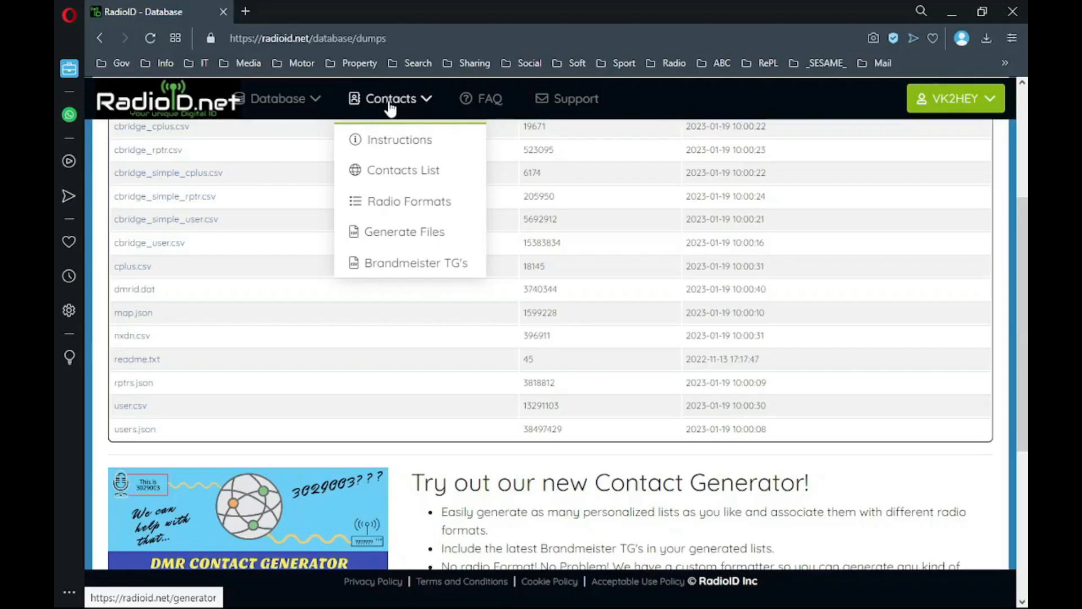
- Open the contact file generator and go to the world map's continent choices
click(399, 234)
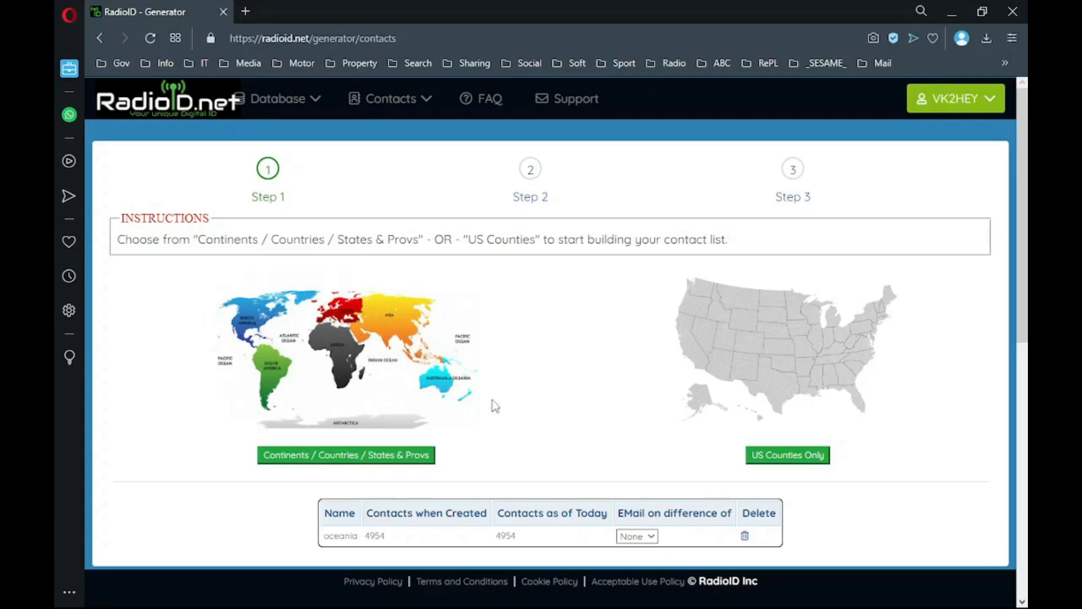
click(438, 395)
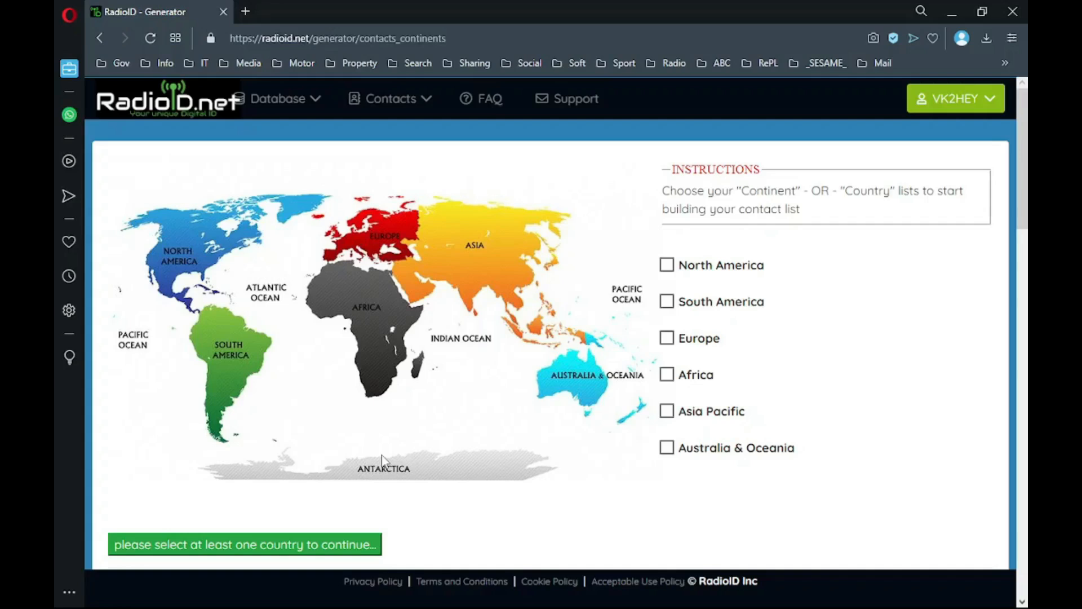
- Select Australia & Oceania (4954 contacts) and save the list as 'oceania'
click(568, 399)
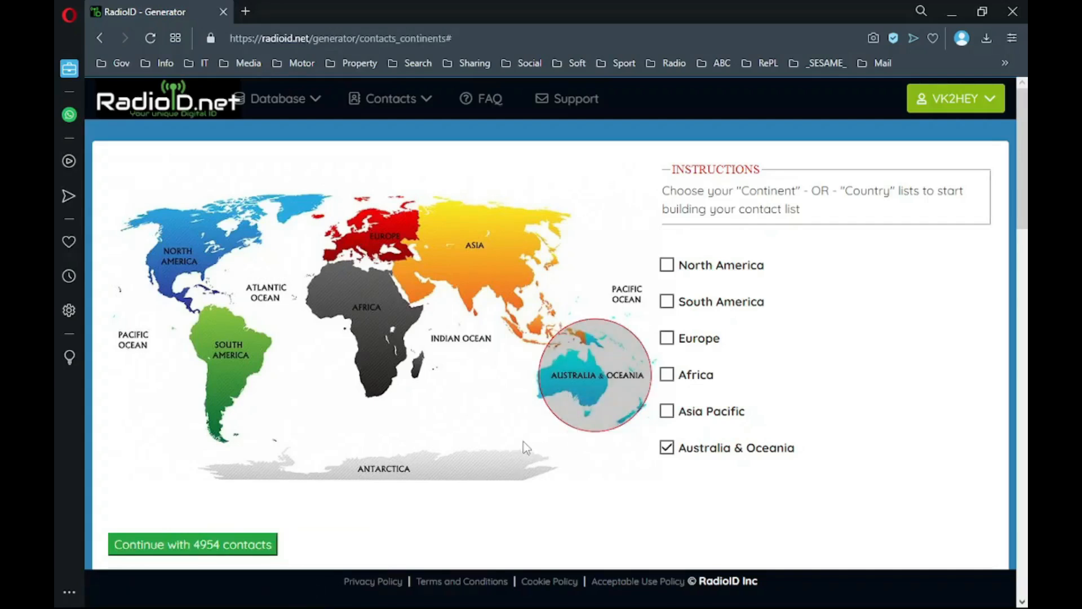
click(209, 554)
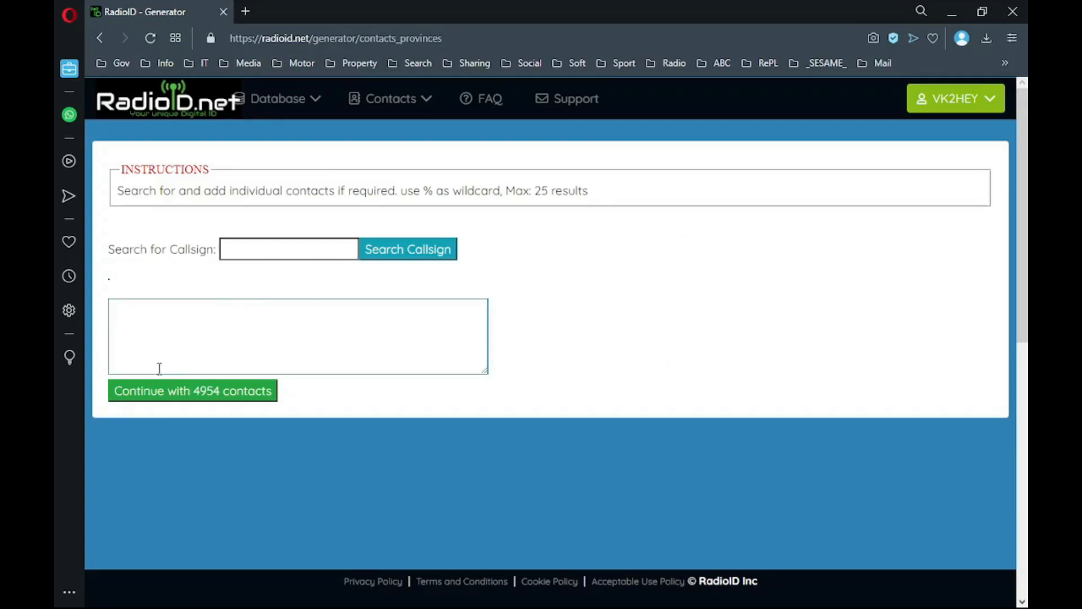
click(164, 404)
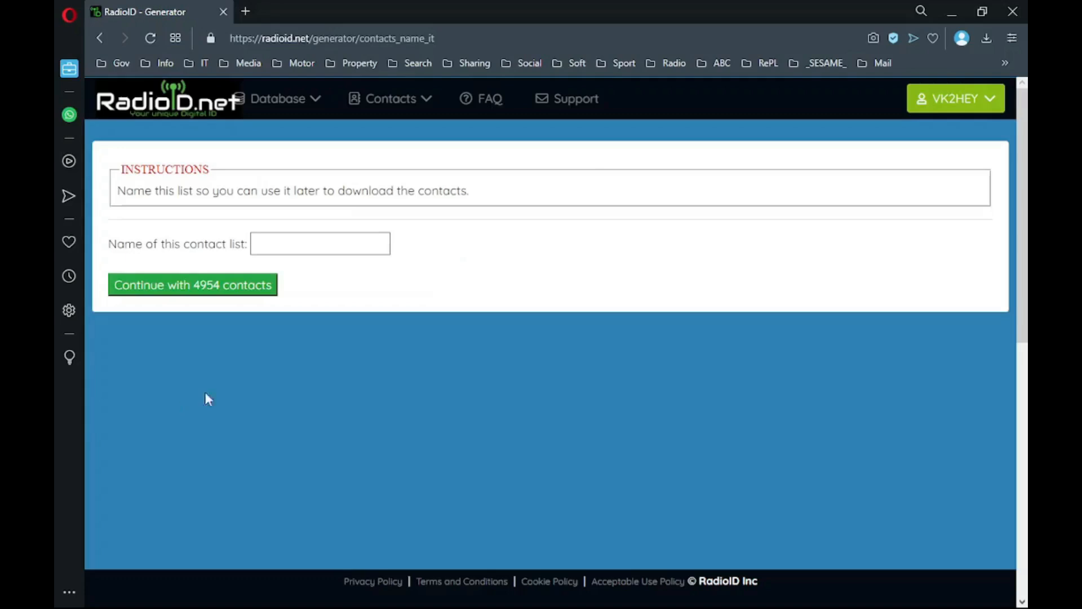
click(305, 248)
text(oc)
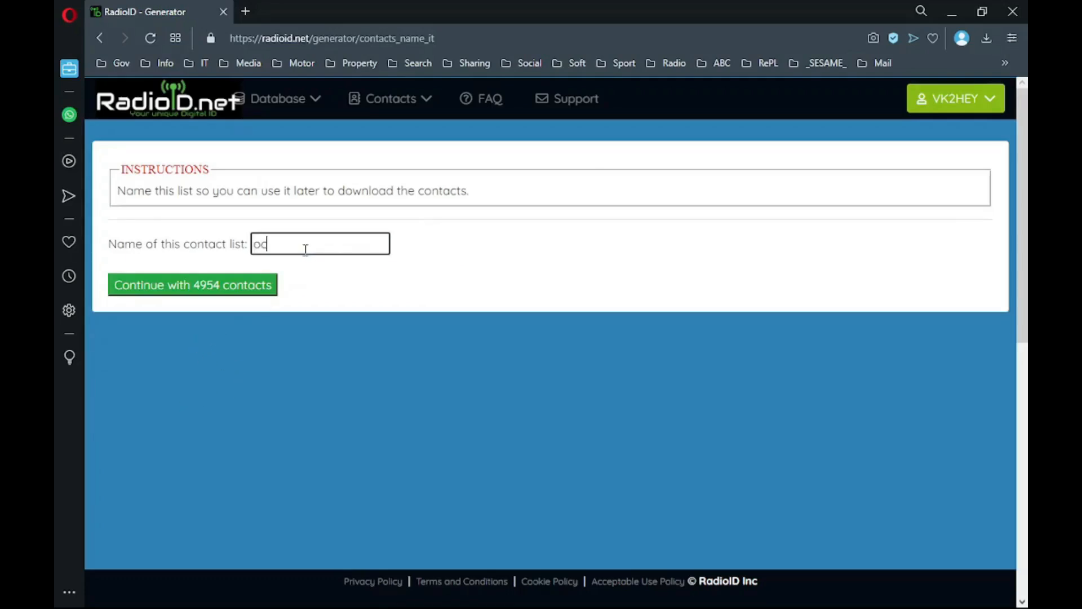
text(eania)
click(217, 285)
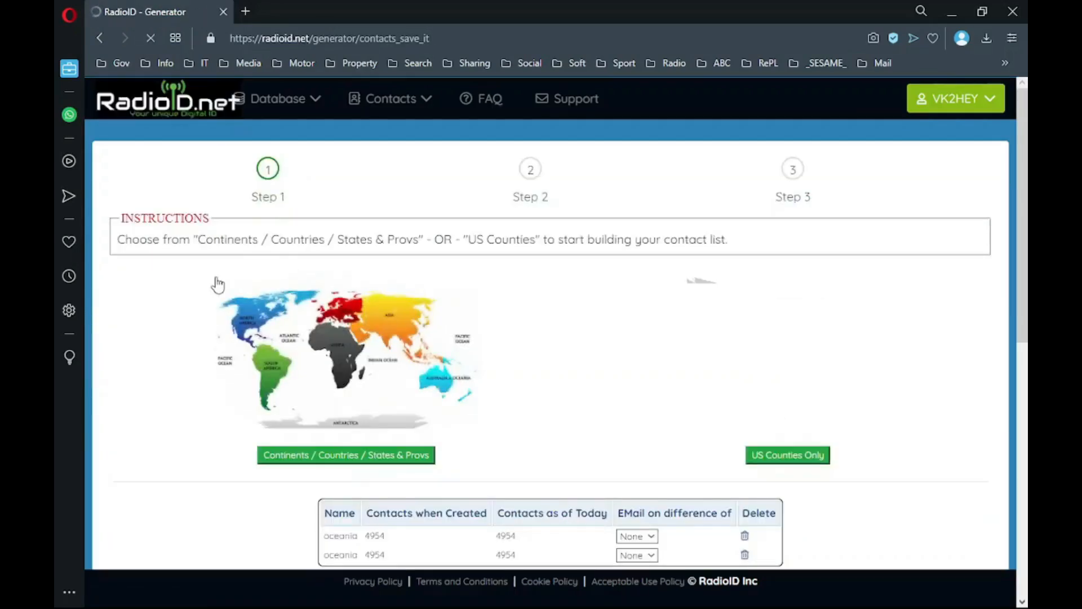
- Delete the duplicate oceania list and move on to Step 2
scroll(488, 338, down, 3)
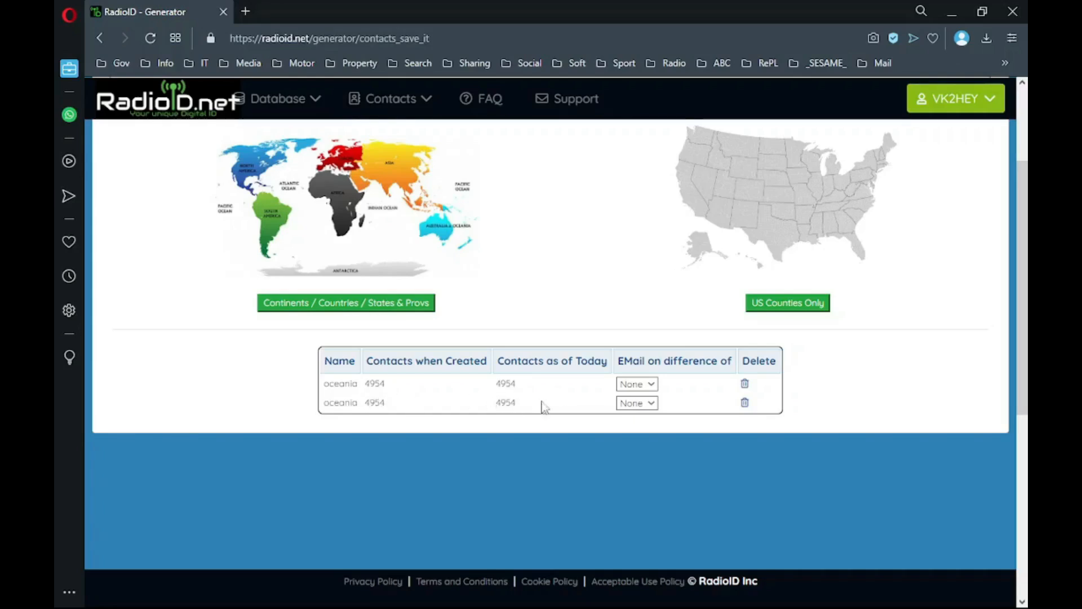
click(745, 385)
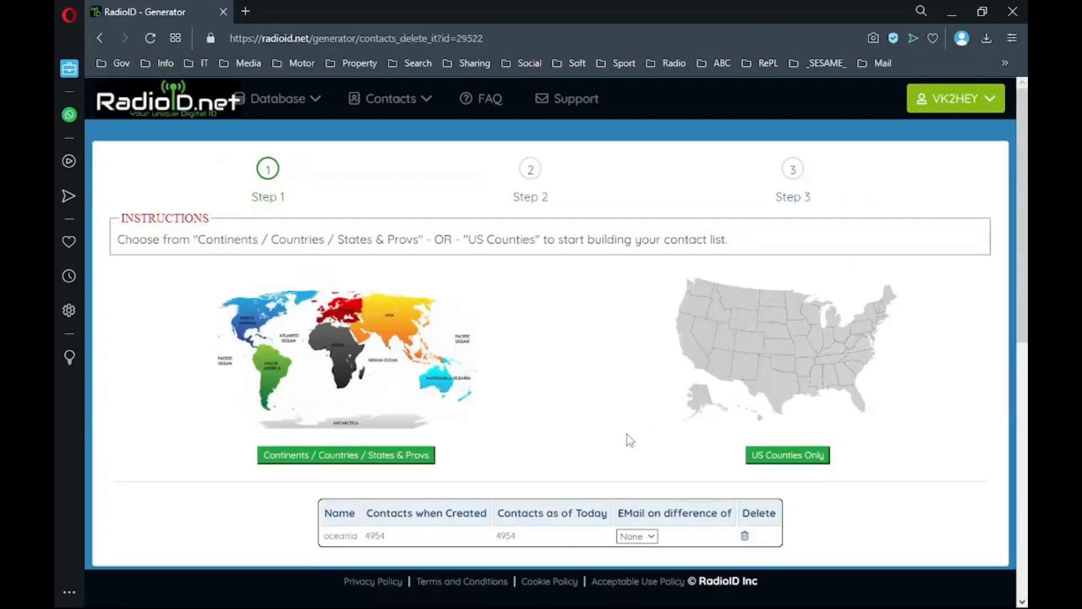
scroll(627, 434, down, 3)
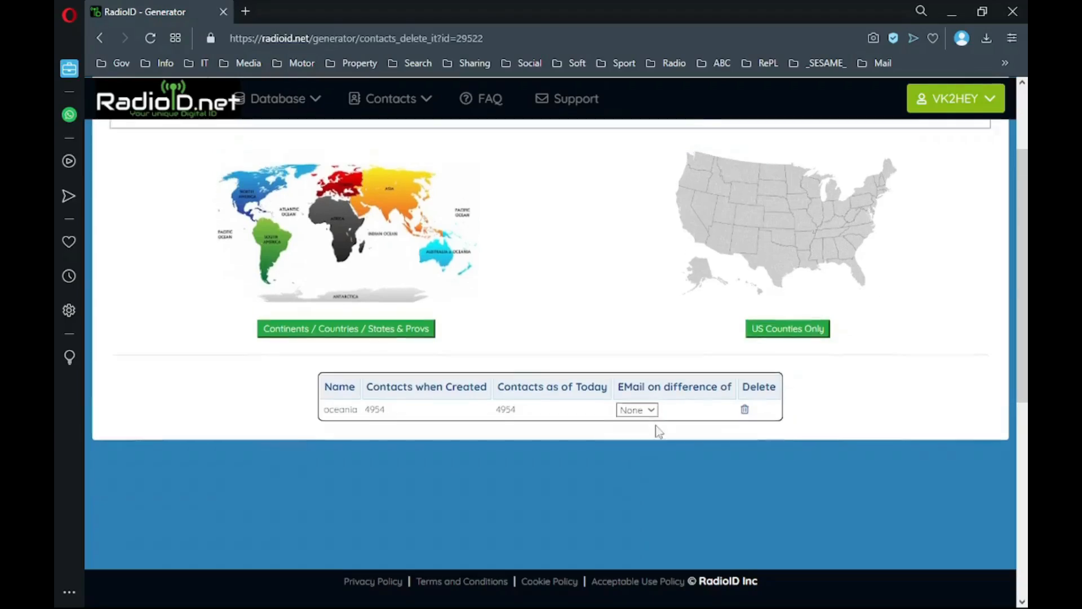
scroll(656, 426, up, 3)
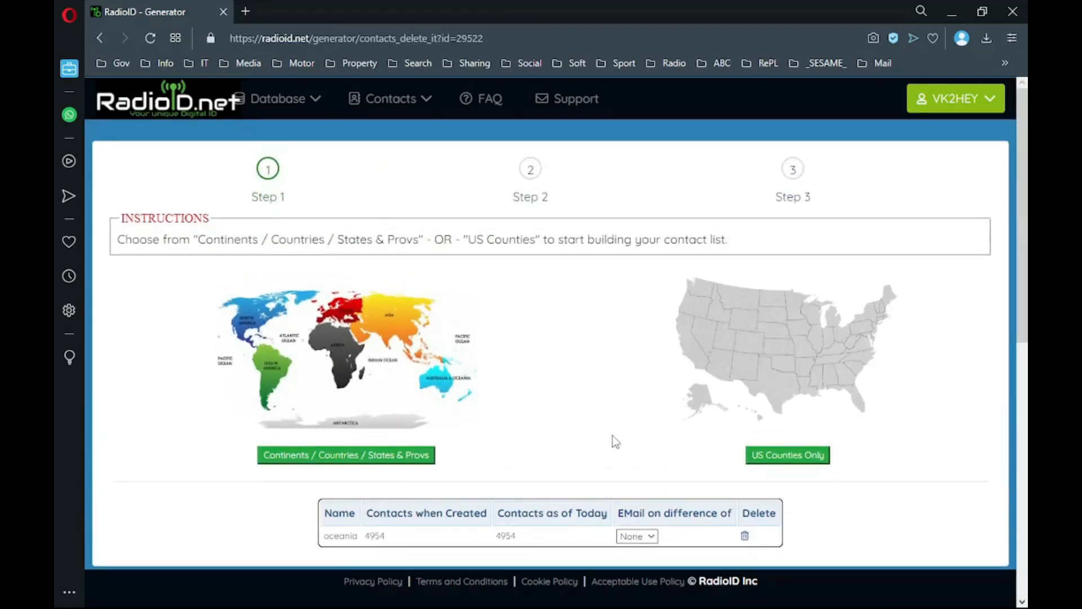
click(536, 201)
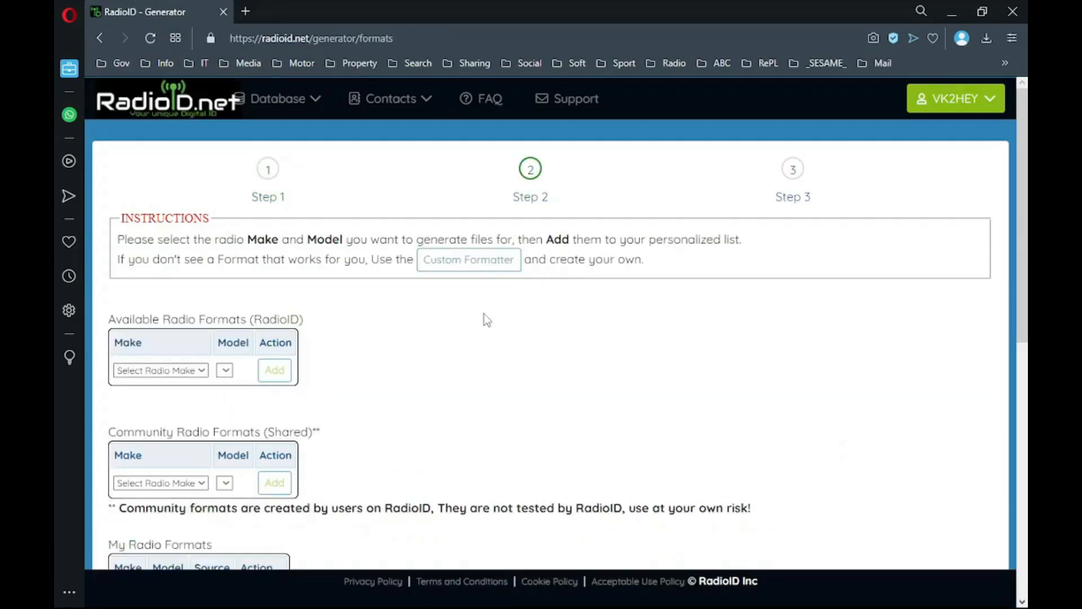
- Choose Alinco DJ-MD5 as the radio format and proceed to Step 3
scroll(483, 316, down, 3)
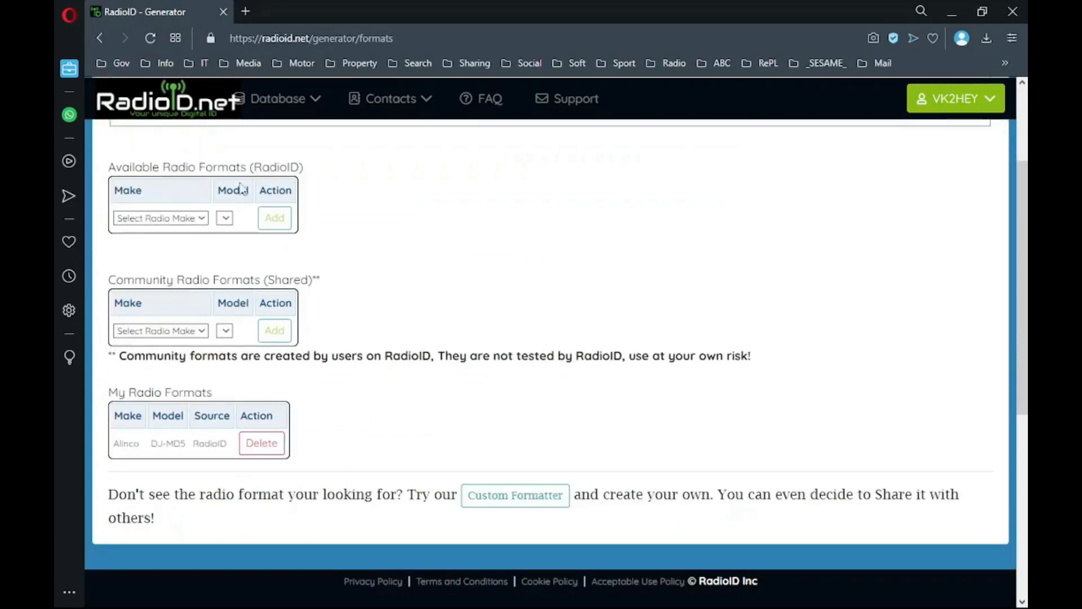
click(180, 219)
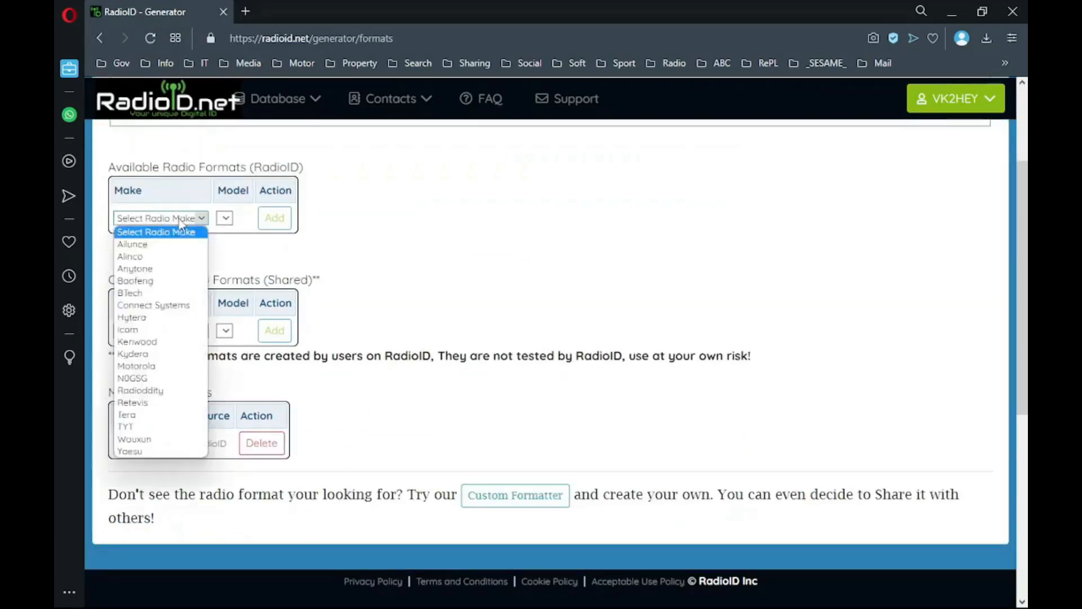
click(157, 256)
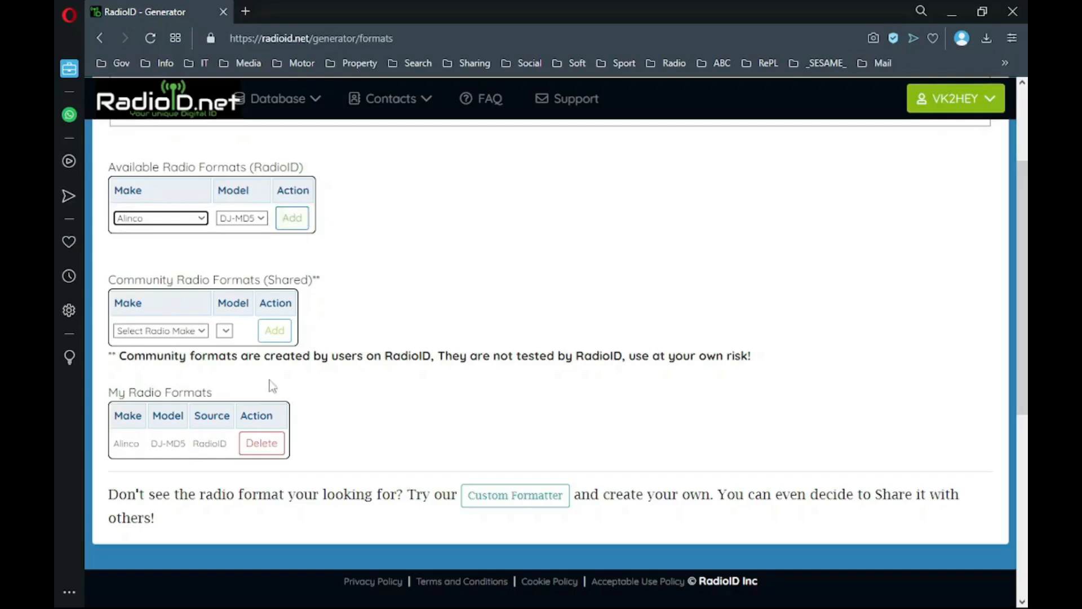
scroll(376, 465, down, 5)
scroll(376, 466, up, 5)
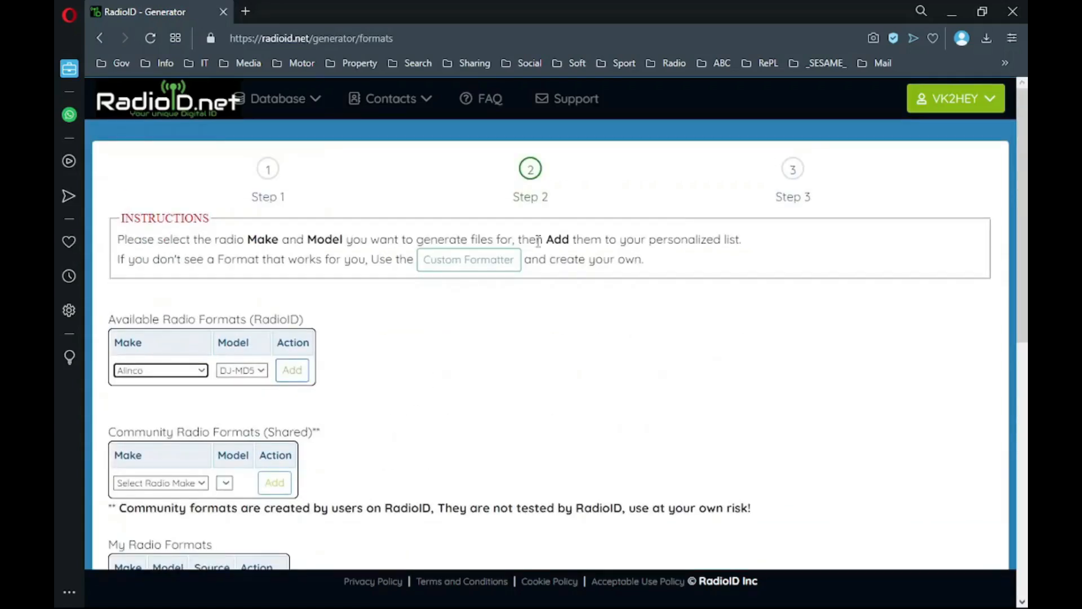
click(792, 186)
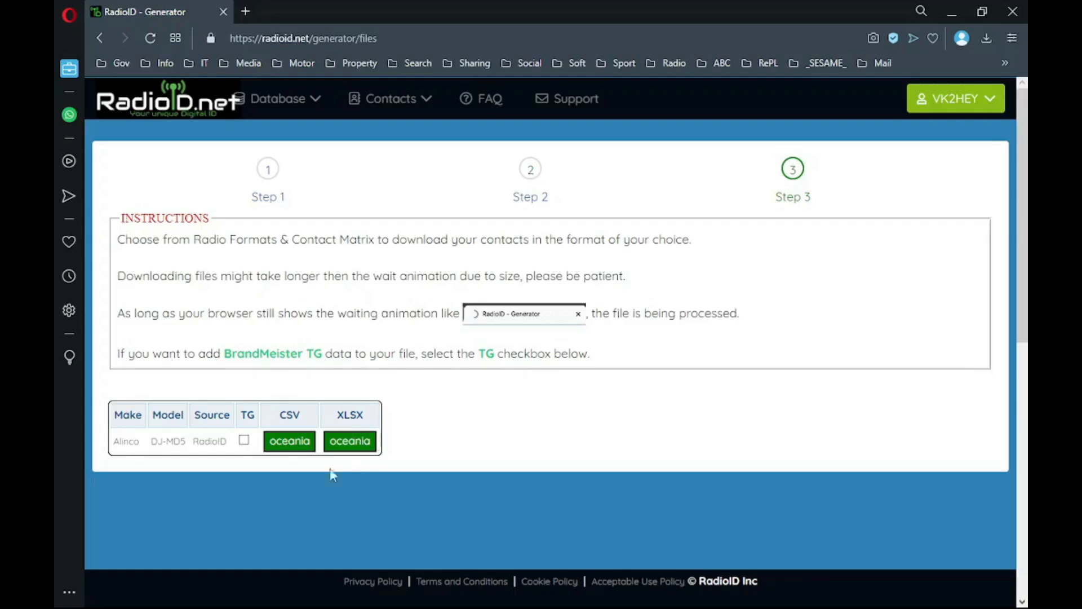
- Save Alinco_DJ-MD5_oceania.csv to the Desktop, then show all windows in Task View
click(292, 448)
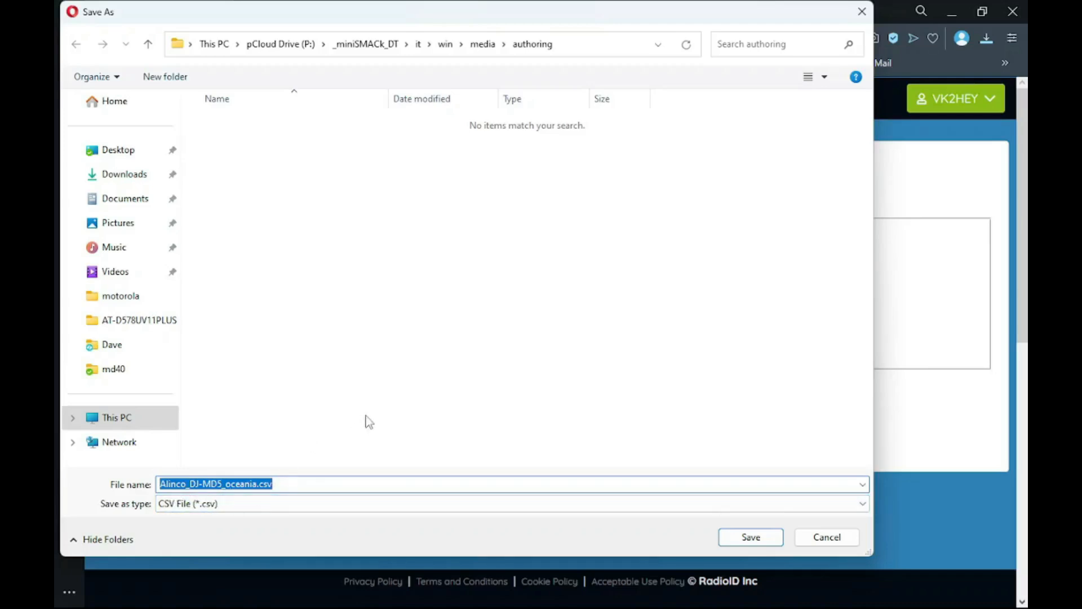
click(148, 155)
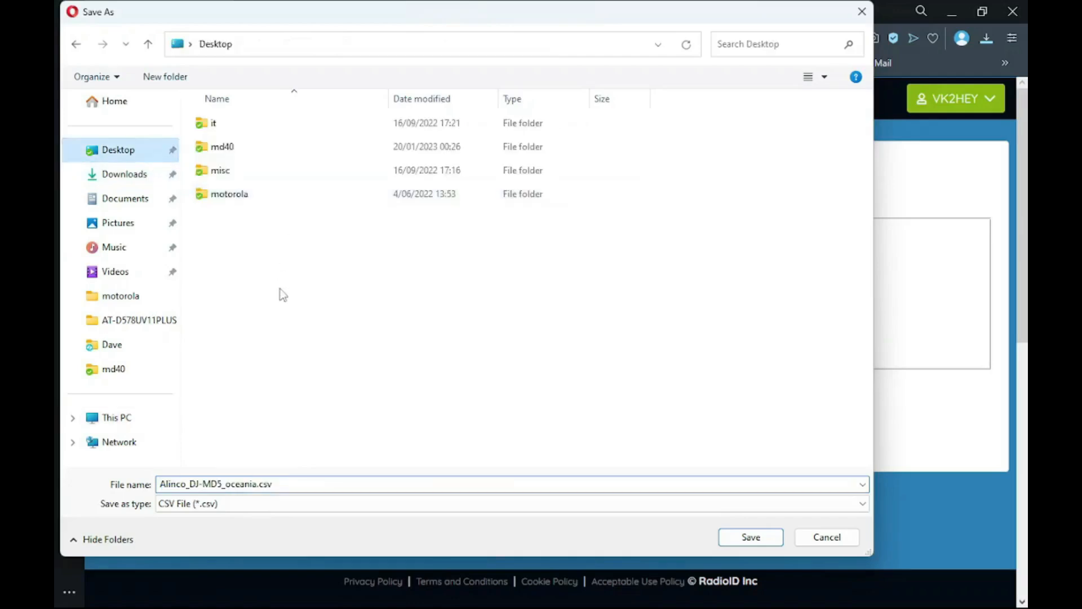
click(753, 538)
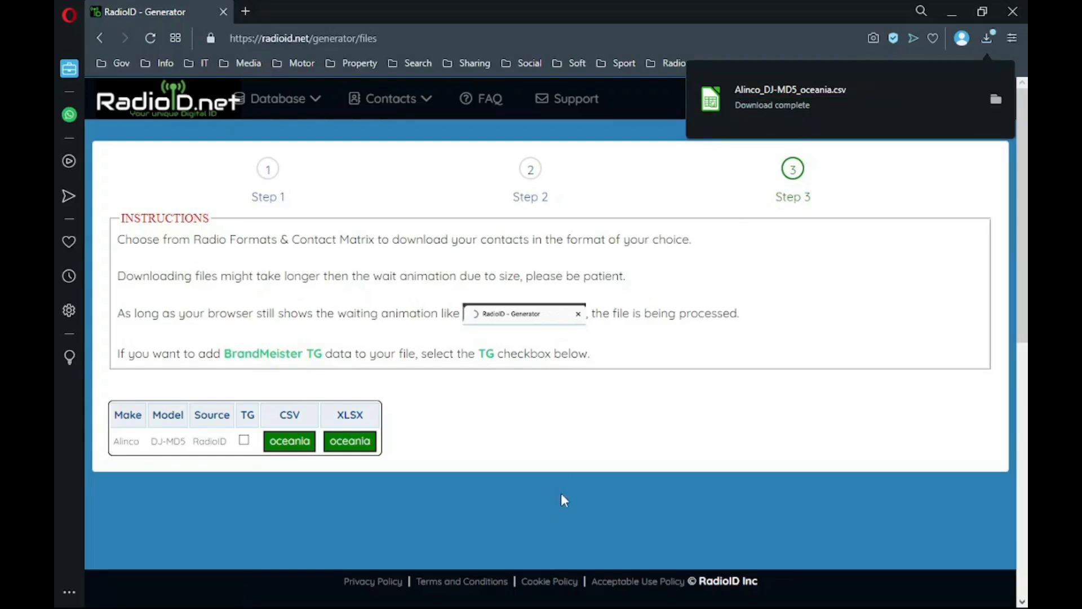
key(super+Tab)
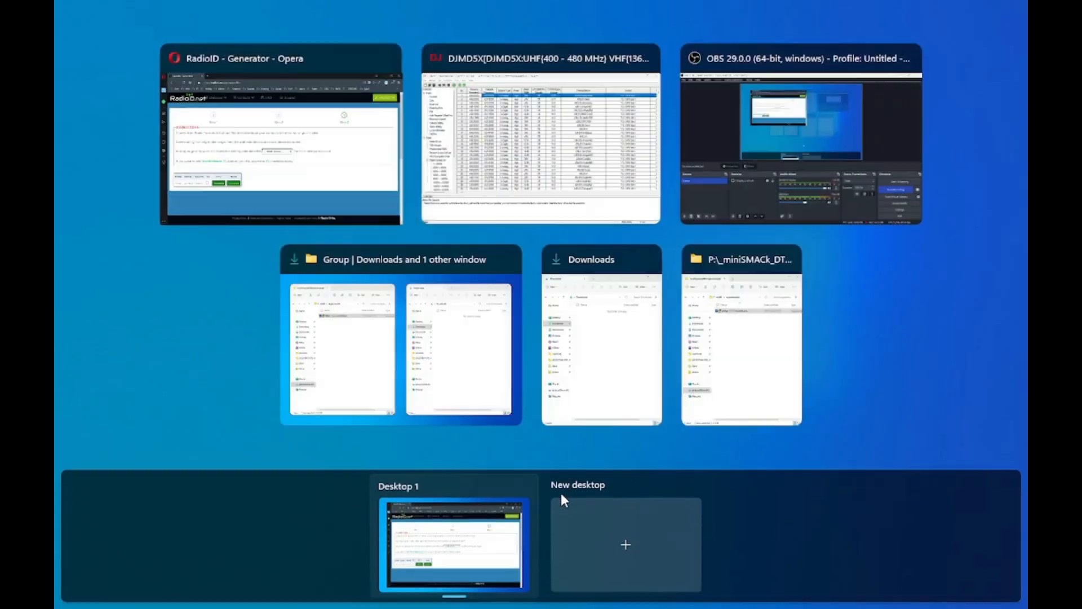
- Bring up the DJMD5X CPS window and open the Tool > Import window
click(546, 187)
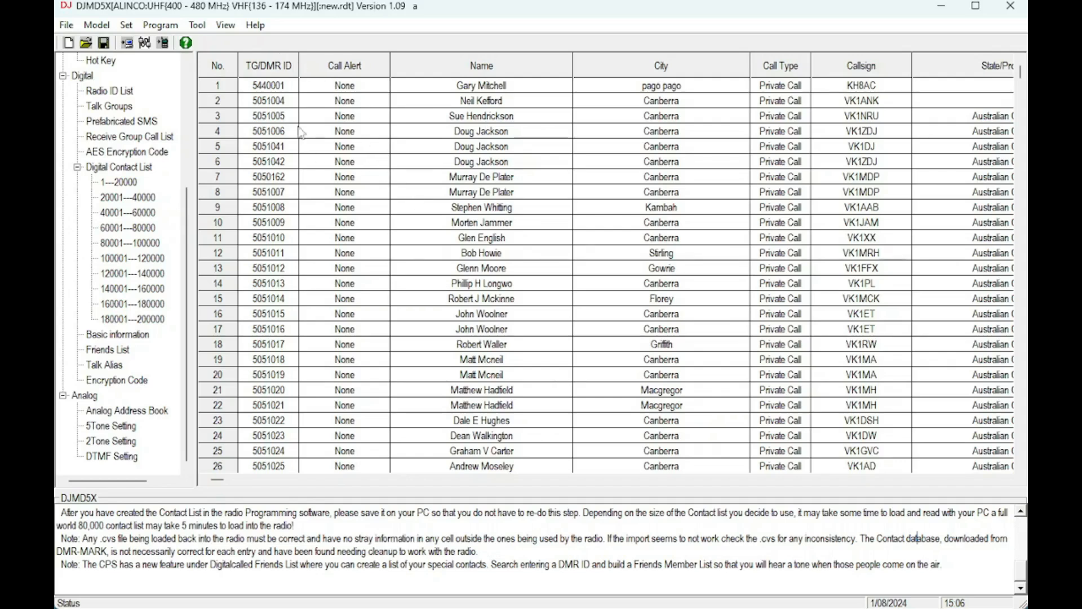
click(198, 25)
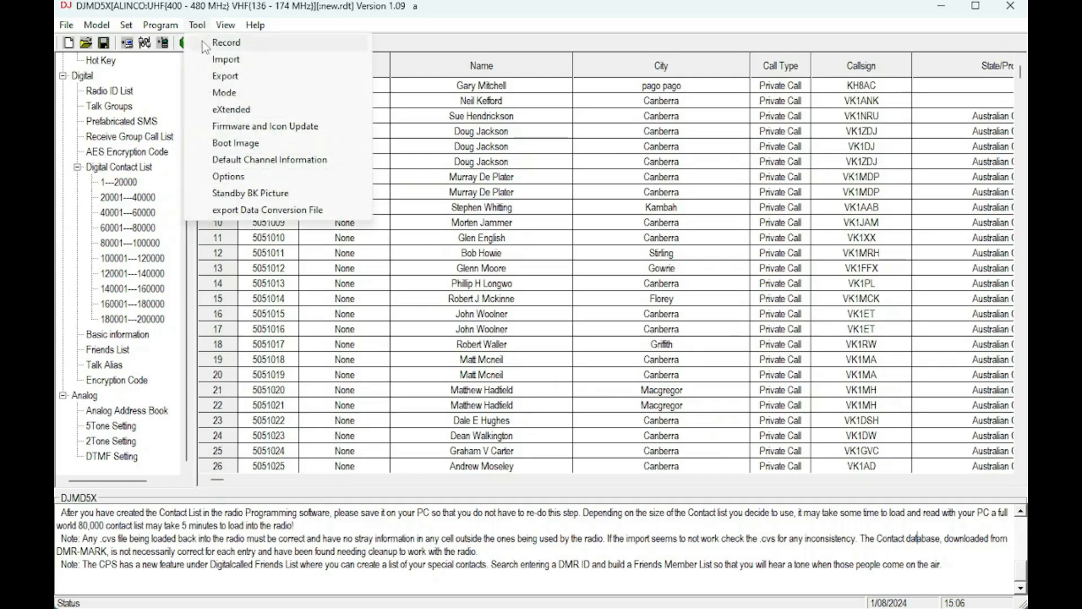
click(218, 60)
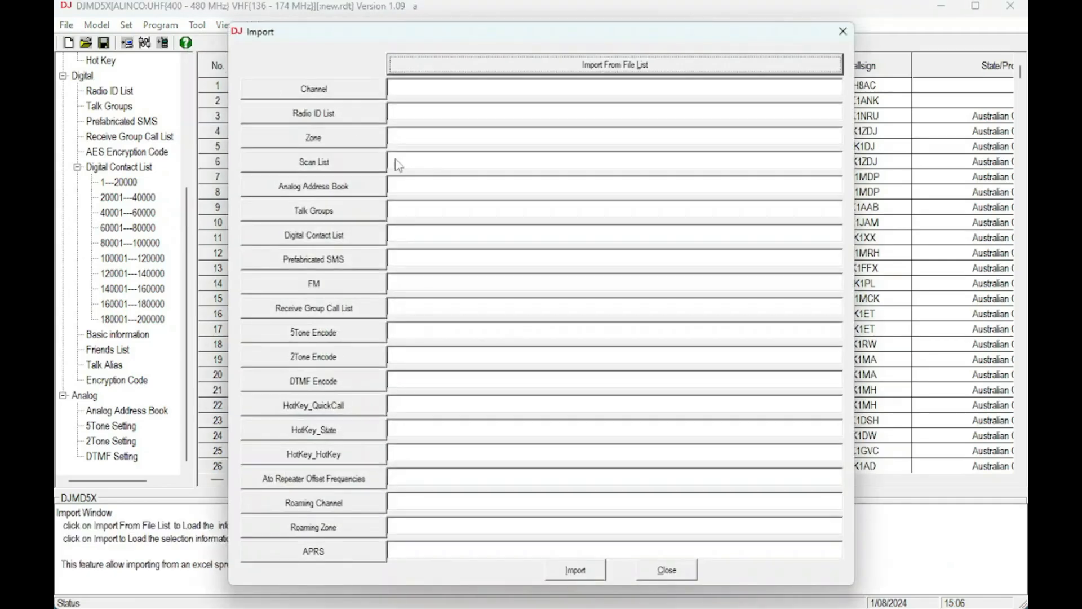
- Set Alinco_DJ-MD5_oceania.csv as the Digital Contact List source and start the import
click(337, 233)
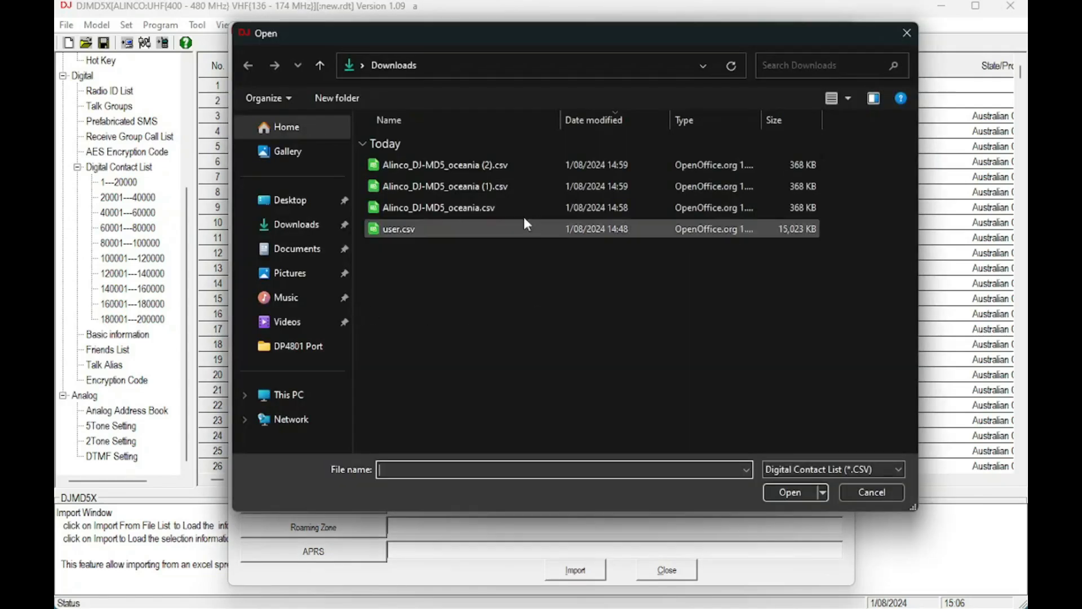
click(455, 212)
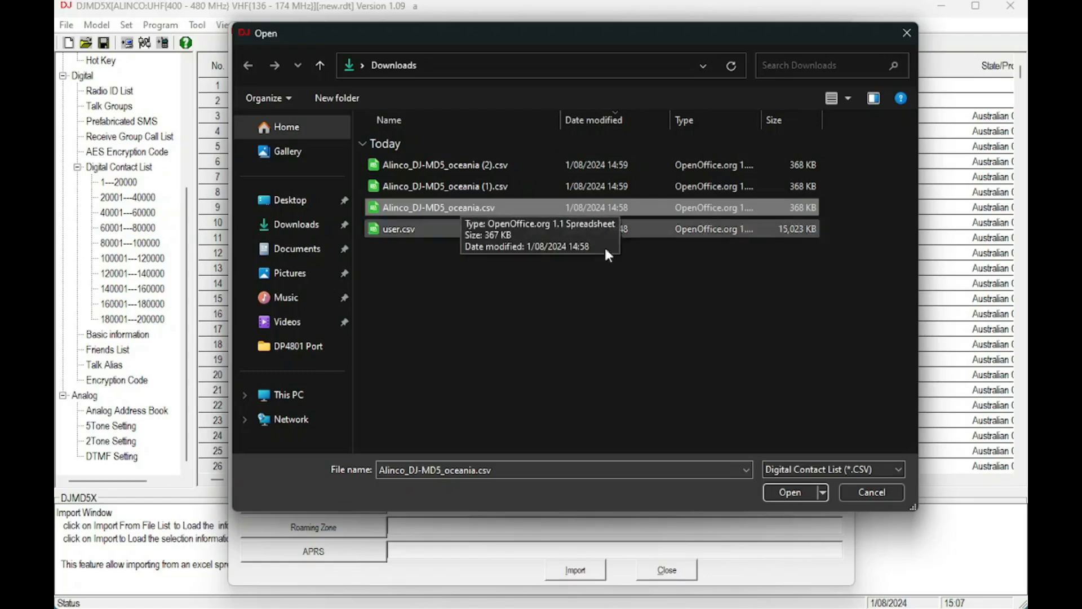
click(806, 496)
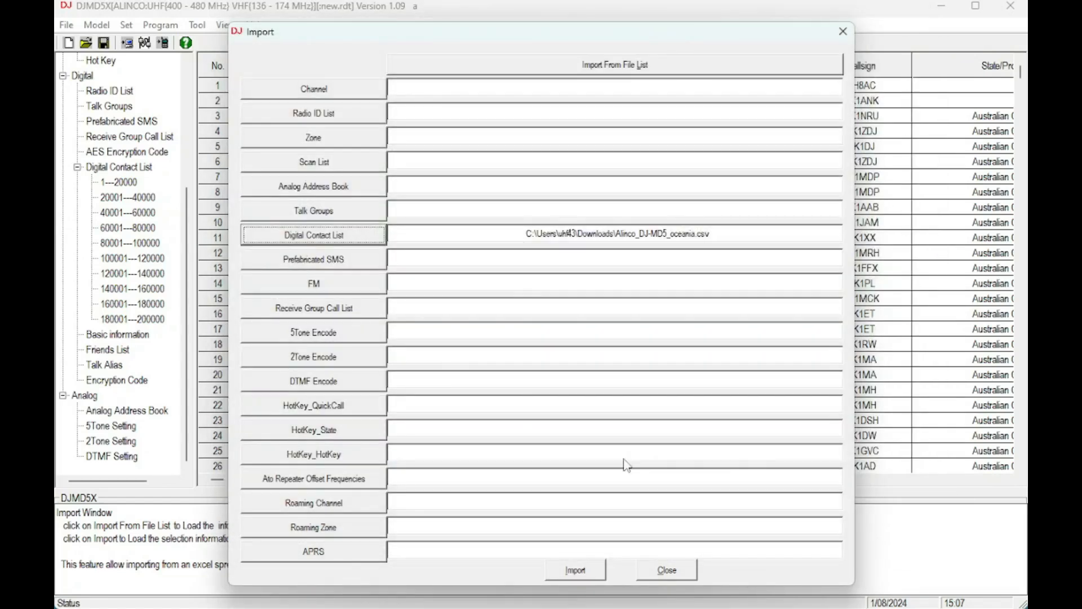
click(592, 575)
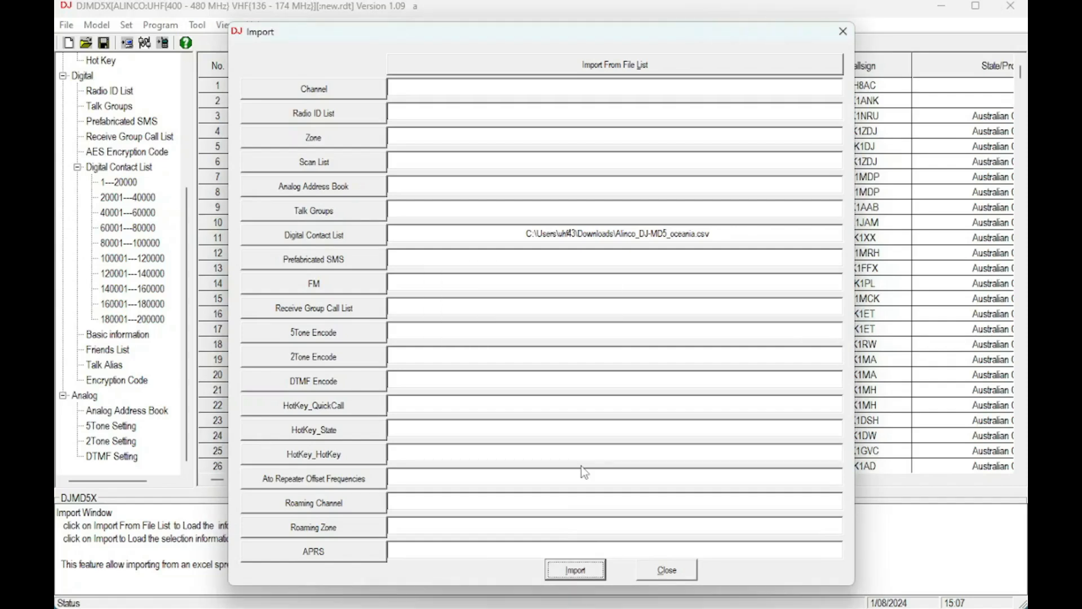
- Acknowledge the Import Complete message and close the Import window
click(566, 360)
click(663, 578)
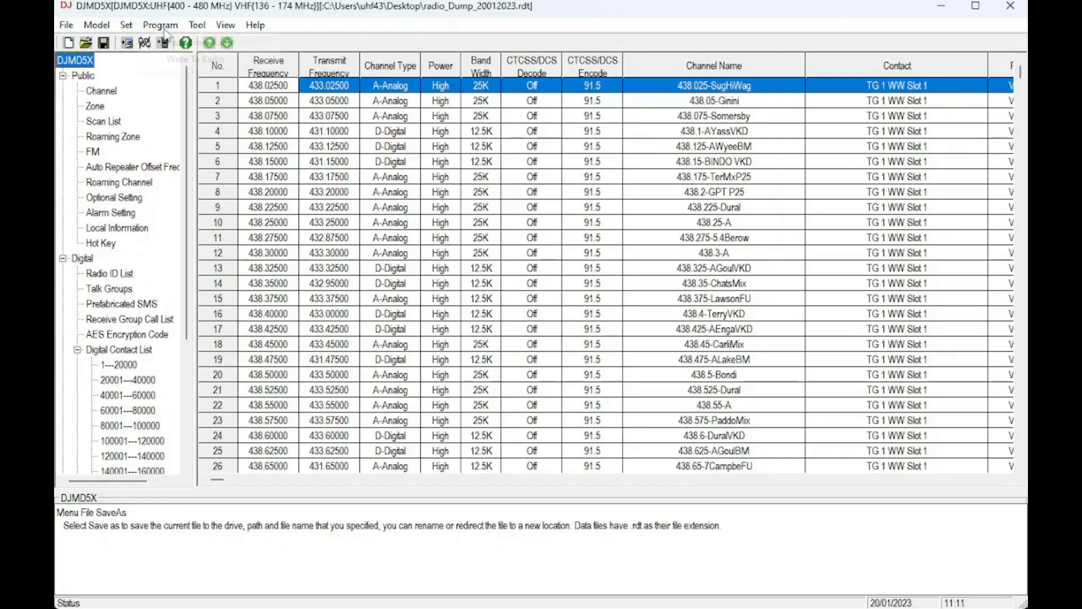
- Write the codeplug to the radio with Other Data excluded, then dismiss Write Data Completed
click(163, 43)
click(184, 60)
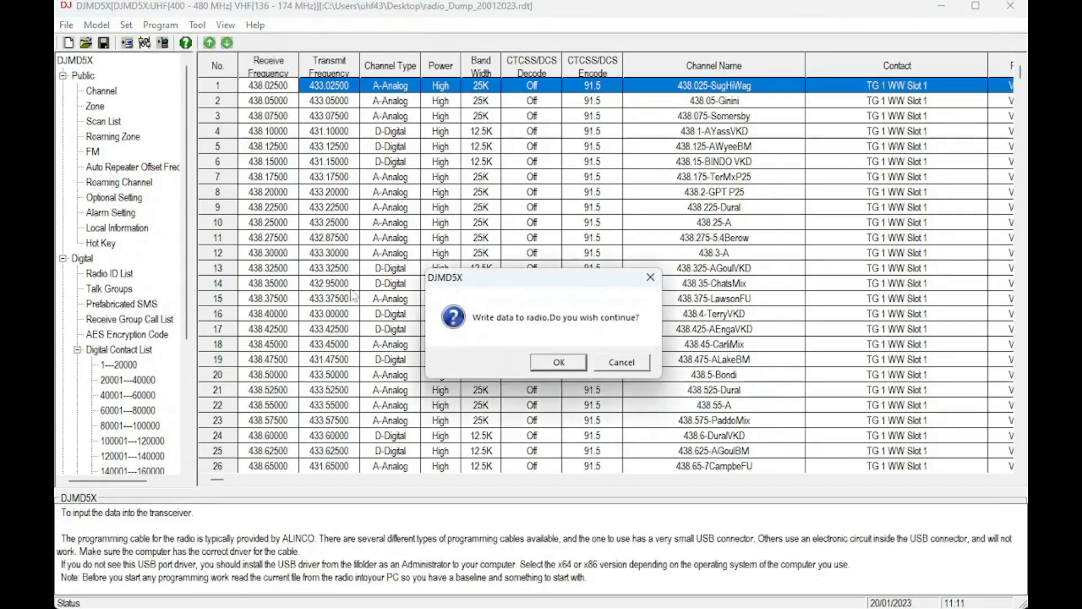
click(552, 365)
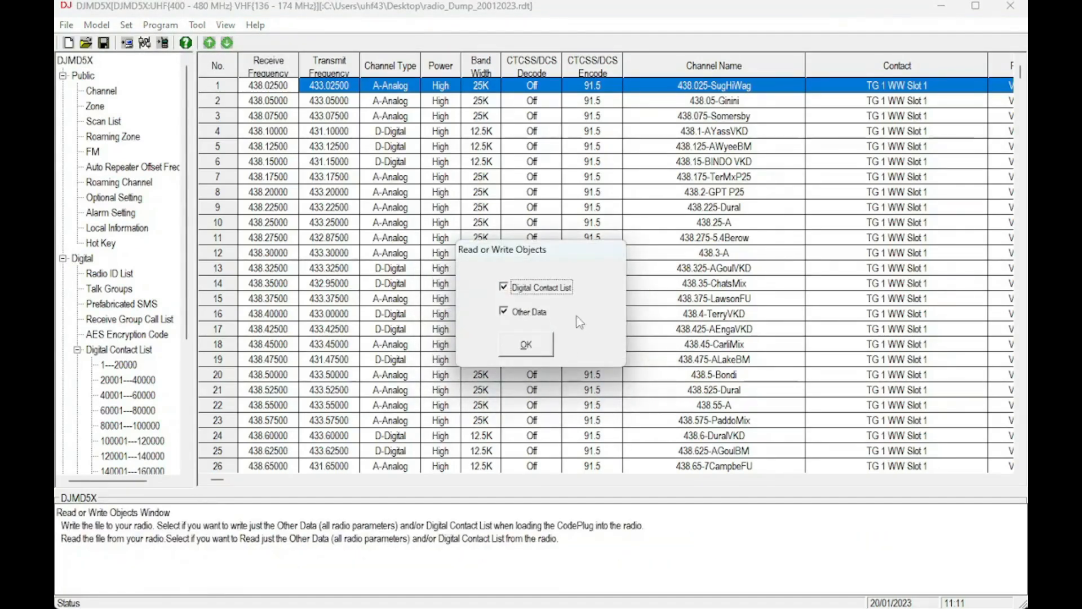
click(529, 311)
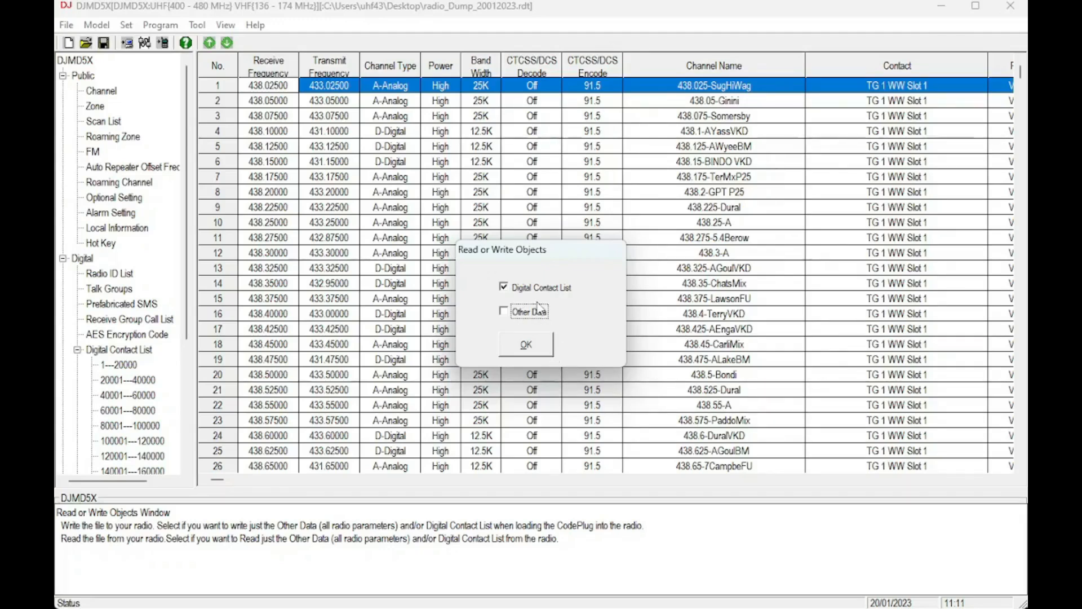
click(543, 341)
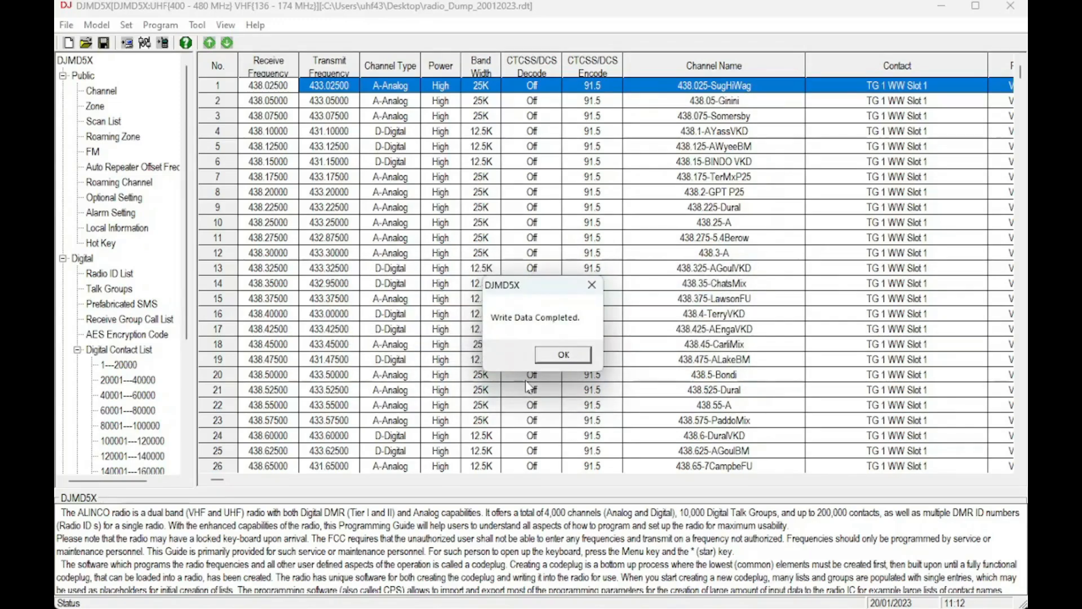
click(568, 356)
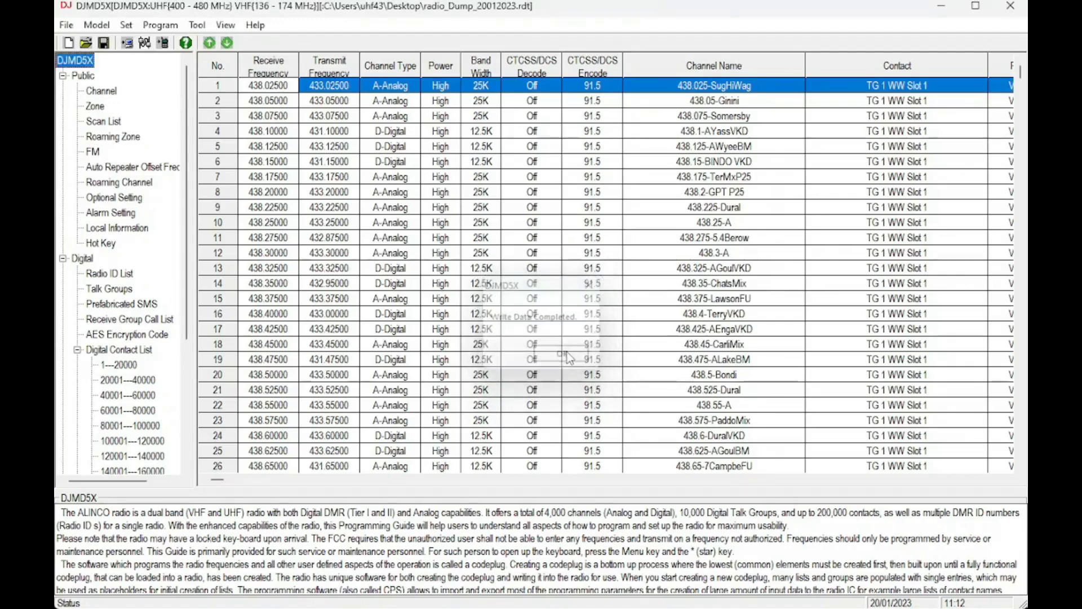